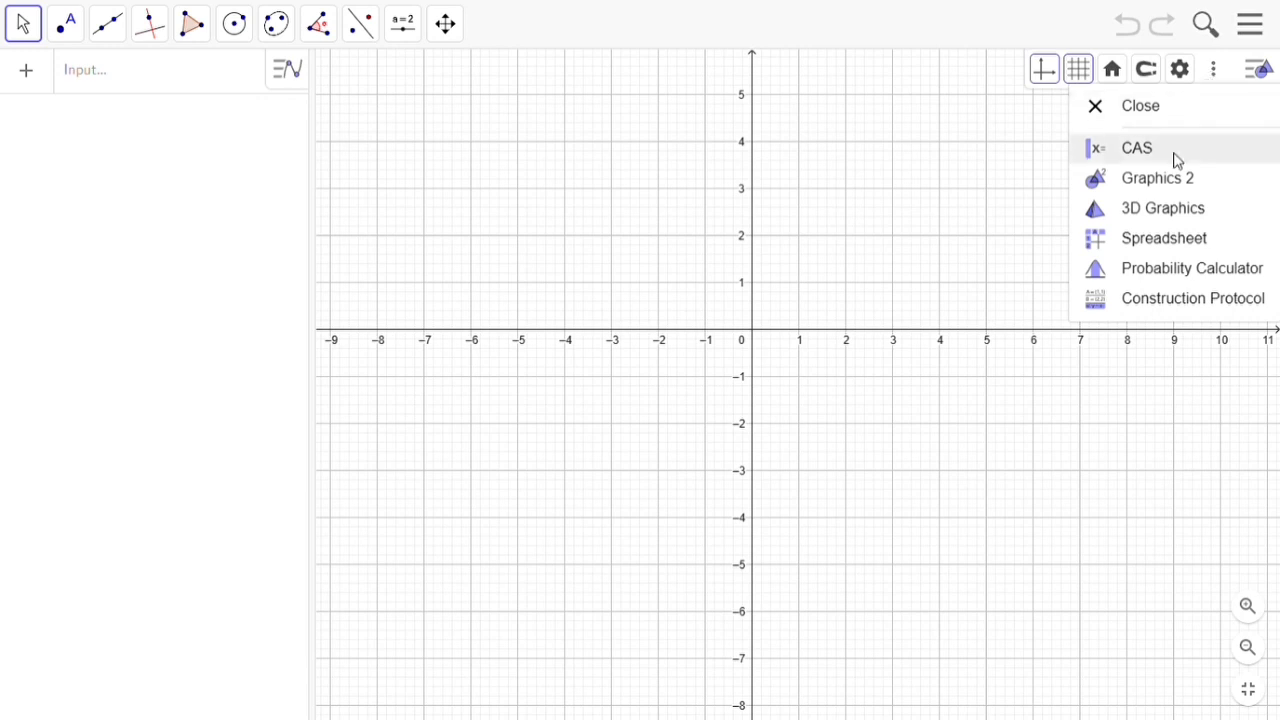
Replace the 2D graphics view with a 3D Graphics view and hide its grey base plane.
left_click(1166, 210)
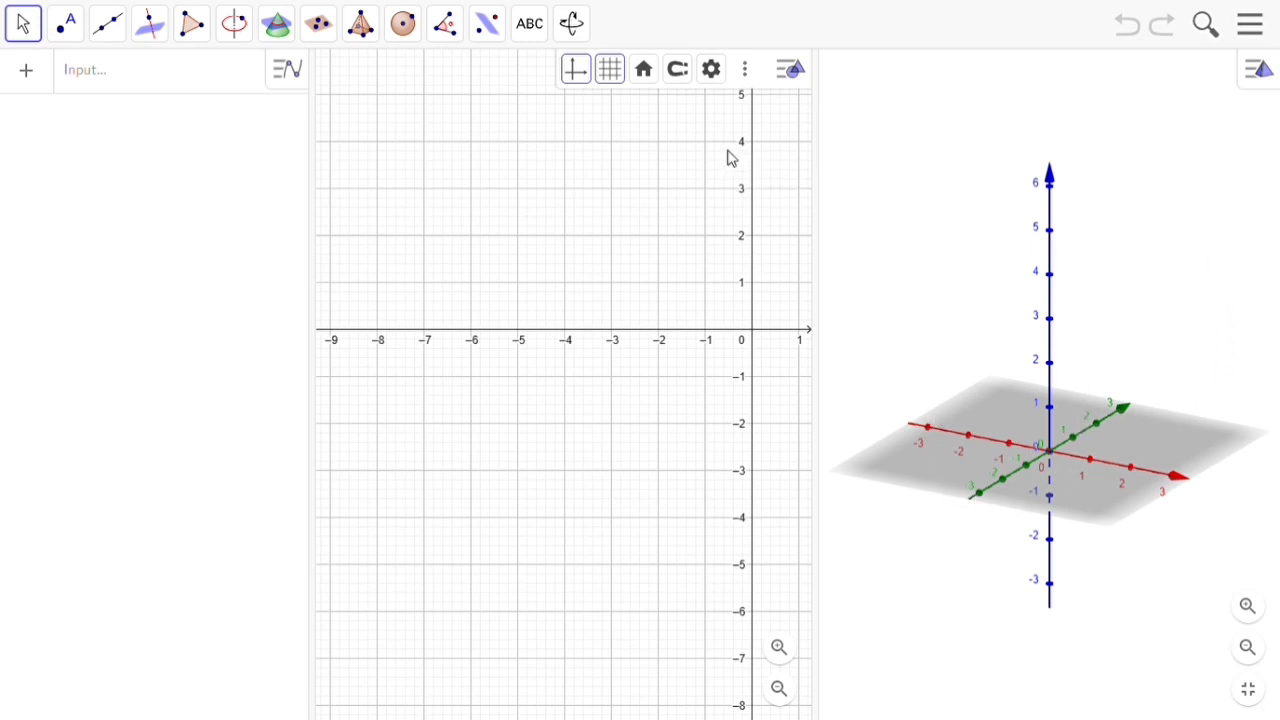
left_click(744, 69)
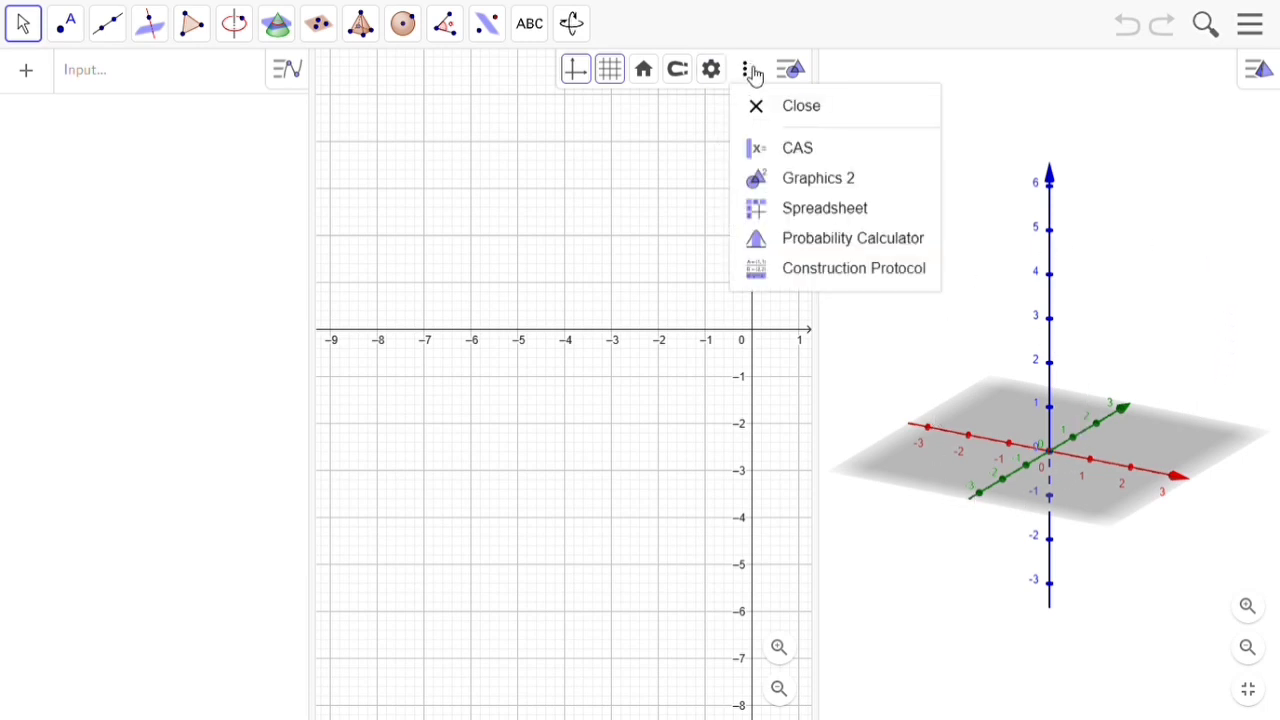
left_click(778, 108)
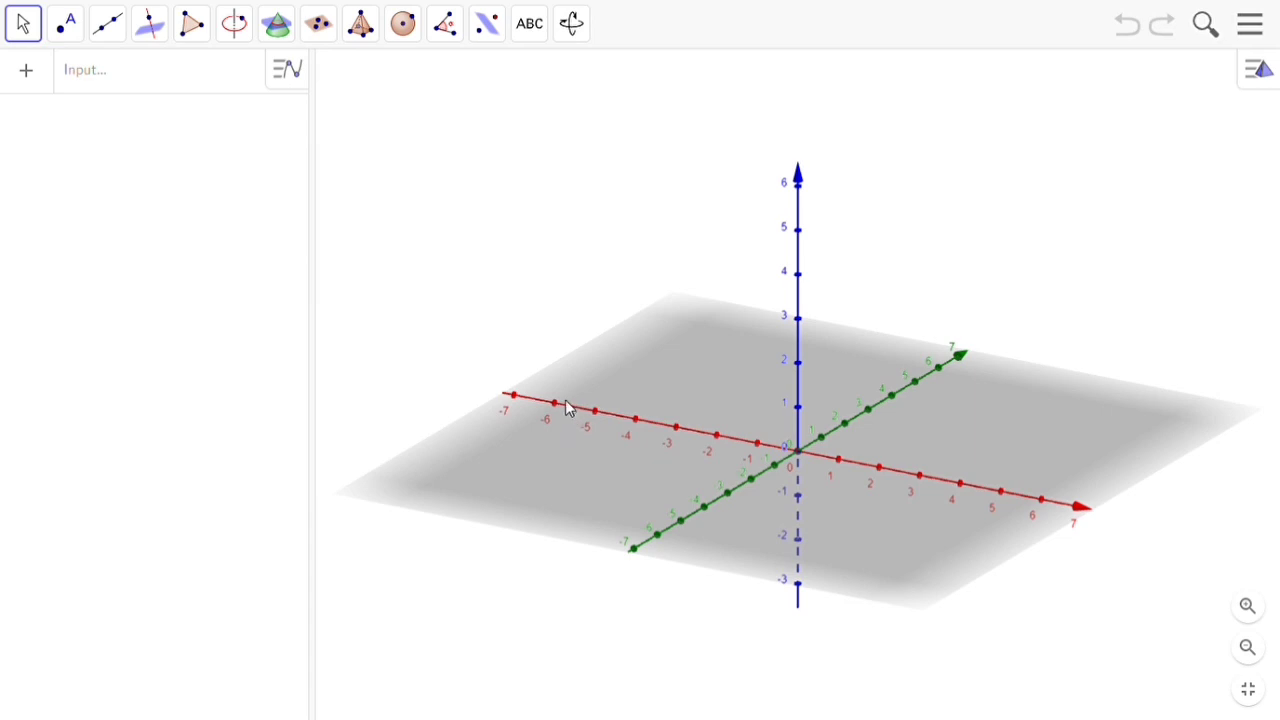
right_click(570, 474)
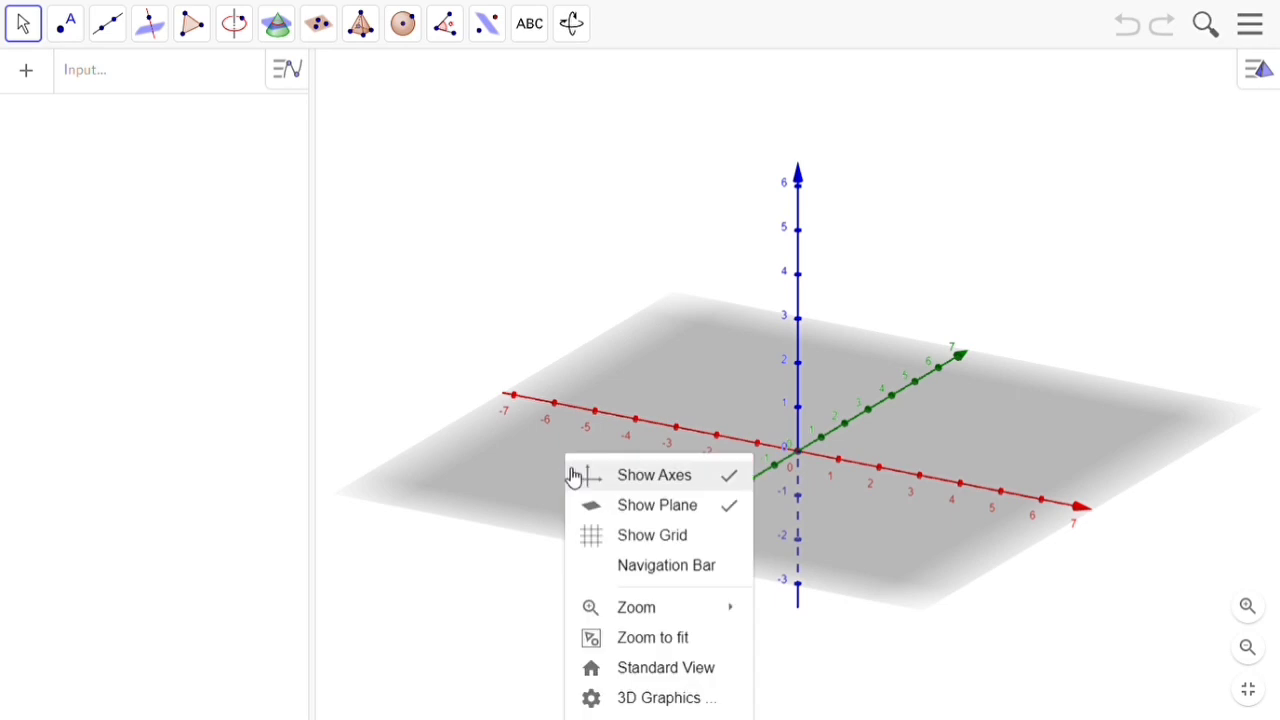
left_click(720, 511)
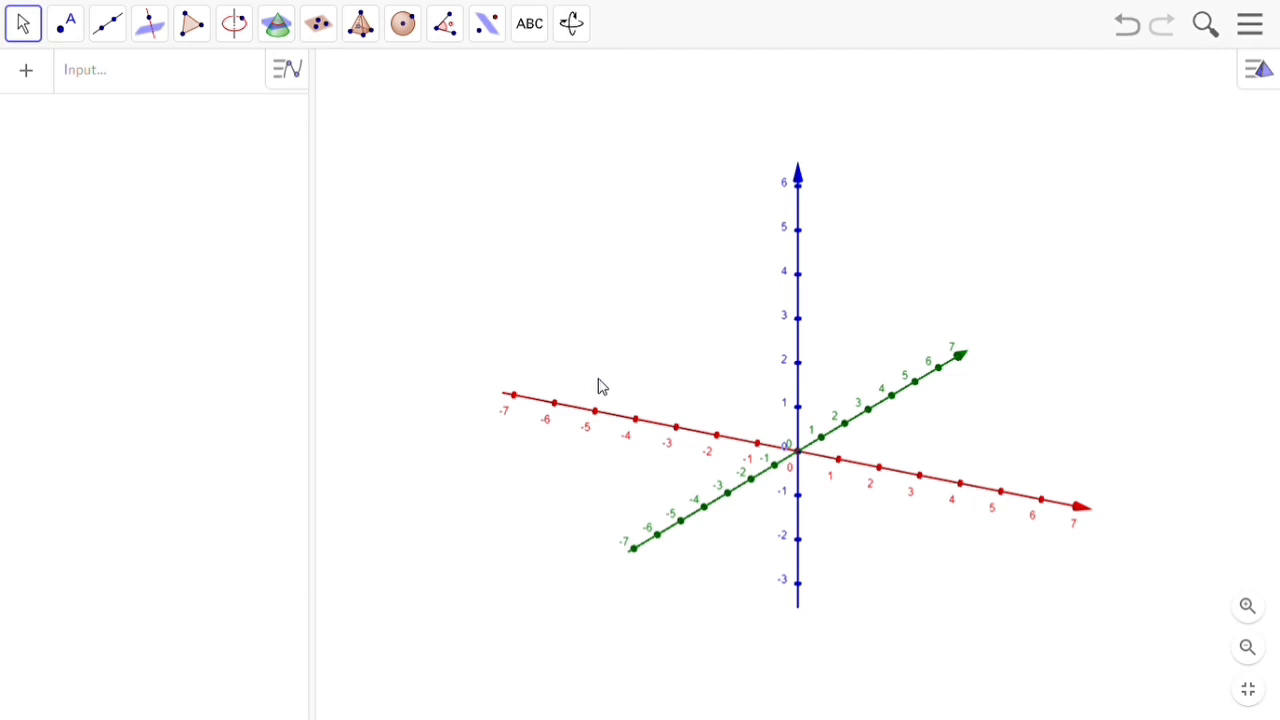
Create a plane from the equation ax + by + cz + d = 0, with sliders for its coefficients.
left_click(124, 79)
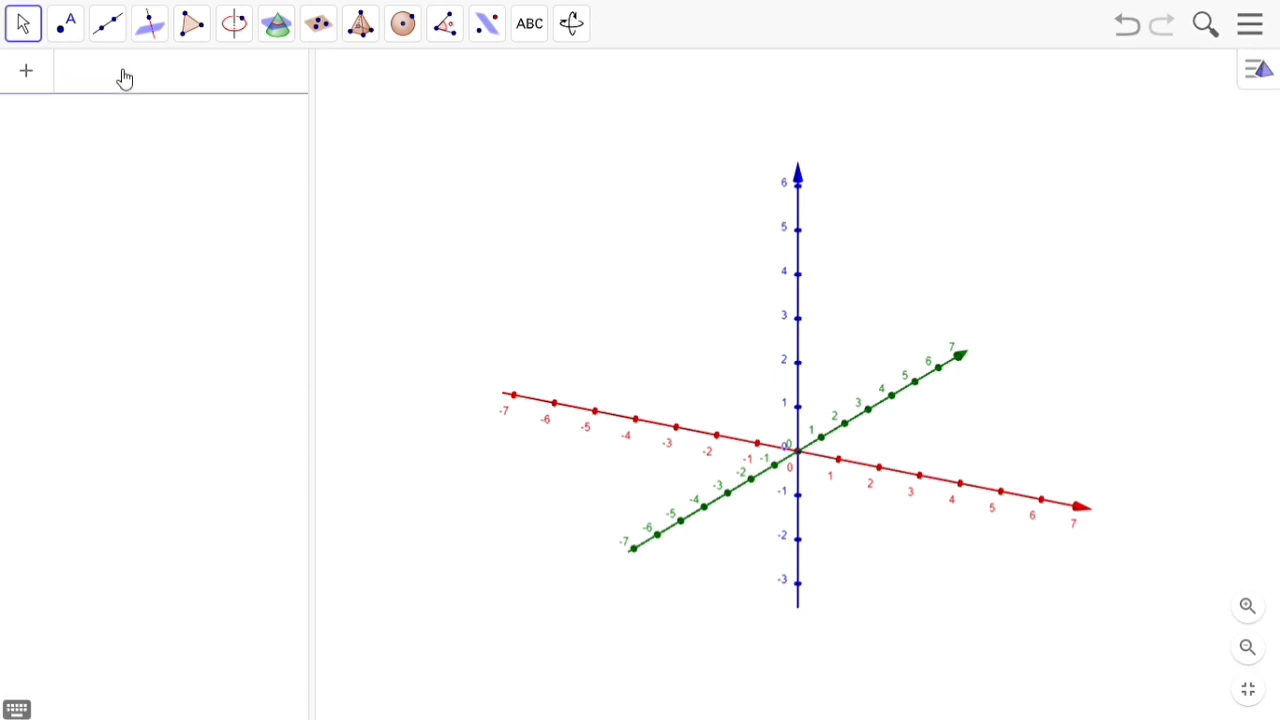
type("ax + by + cz + d = 0")
key("Return")
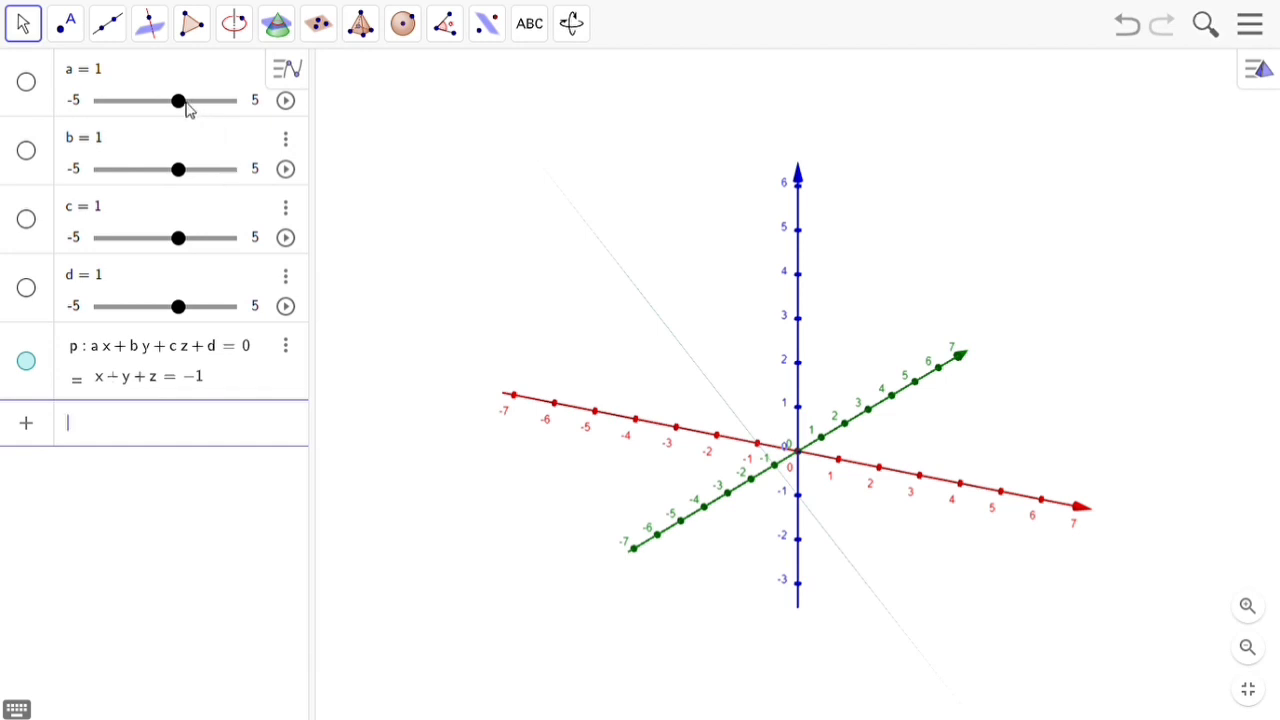
Set the plane's coefficient sliders to a = 1.4, b = 0.4, c = 0.5 and d = 1.8.
left_click_drag(185, 106, 193, 113)
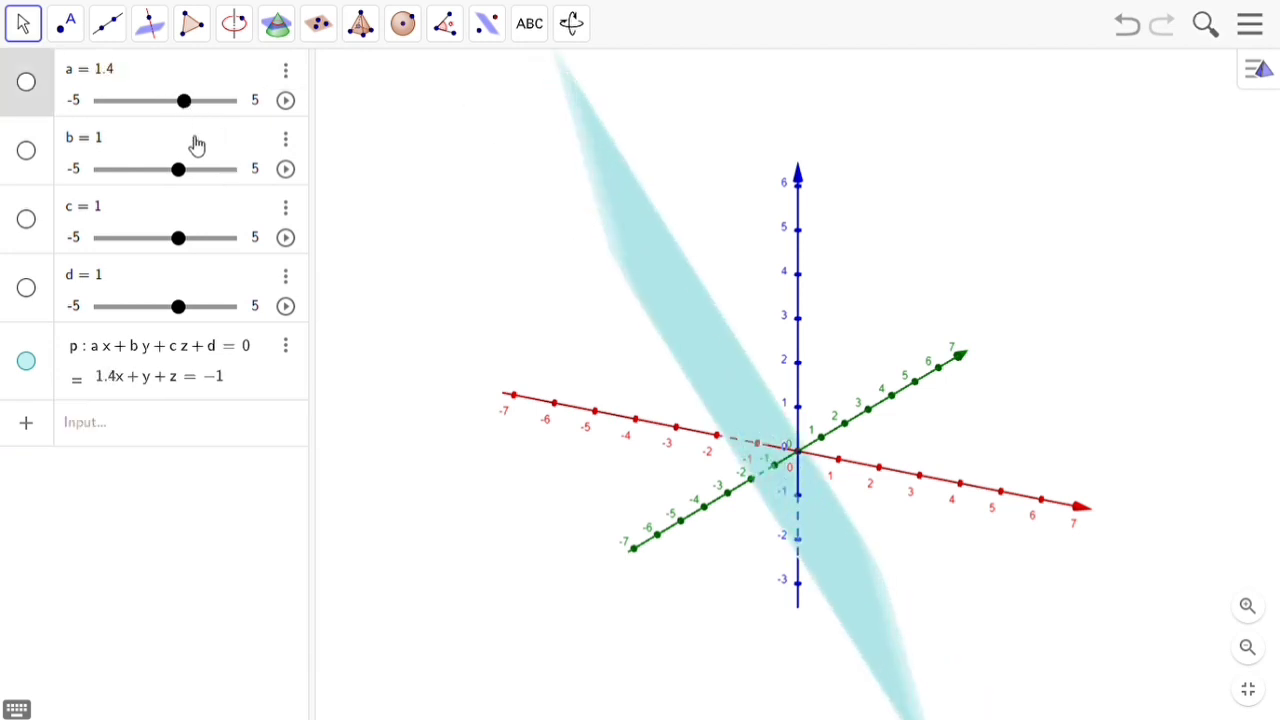
left_click_drag(186, 171, 172, 171)
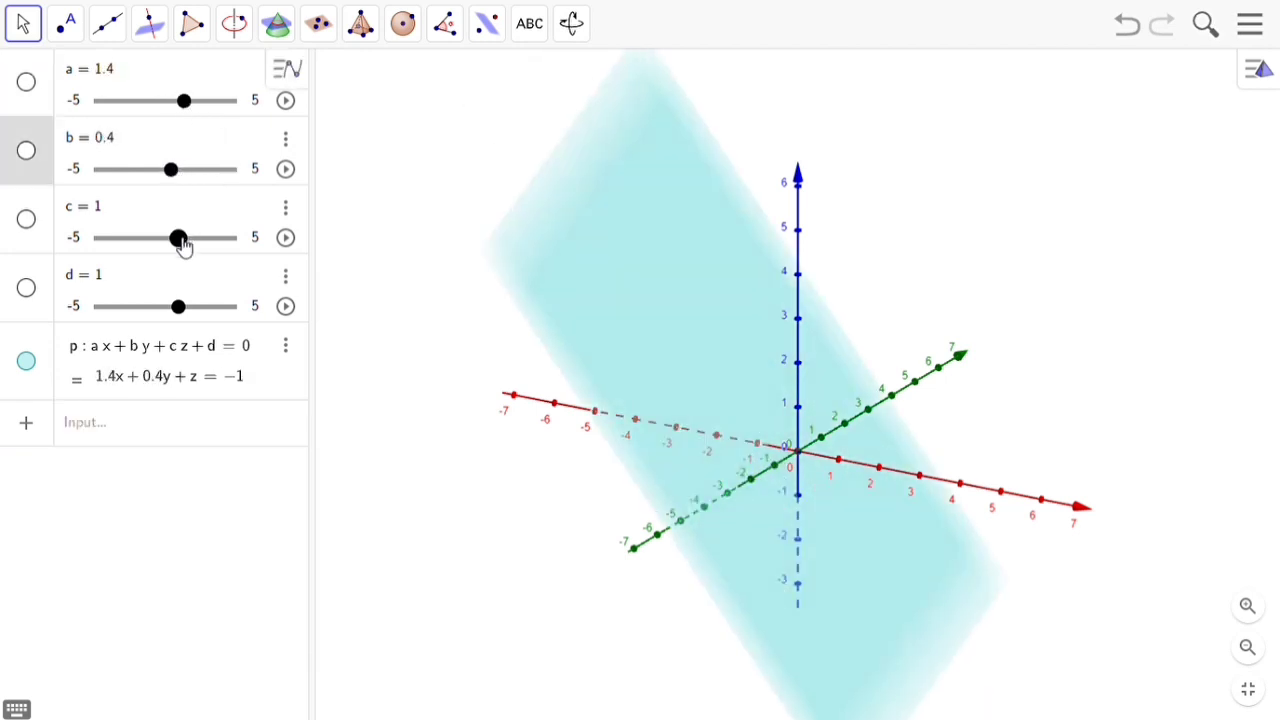
left_click_drag(180, 240, 172, 252)
left_click_drag(180, 306, 196, 314)
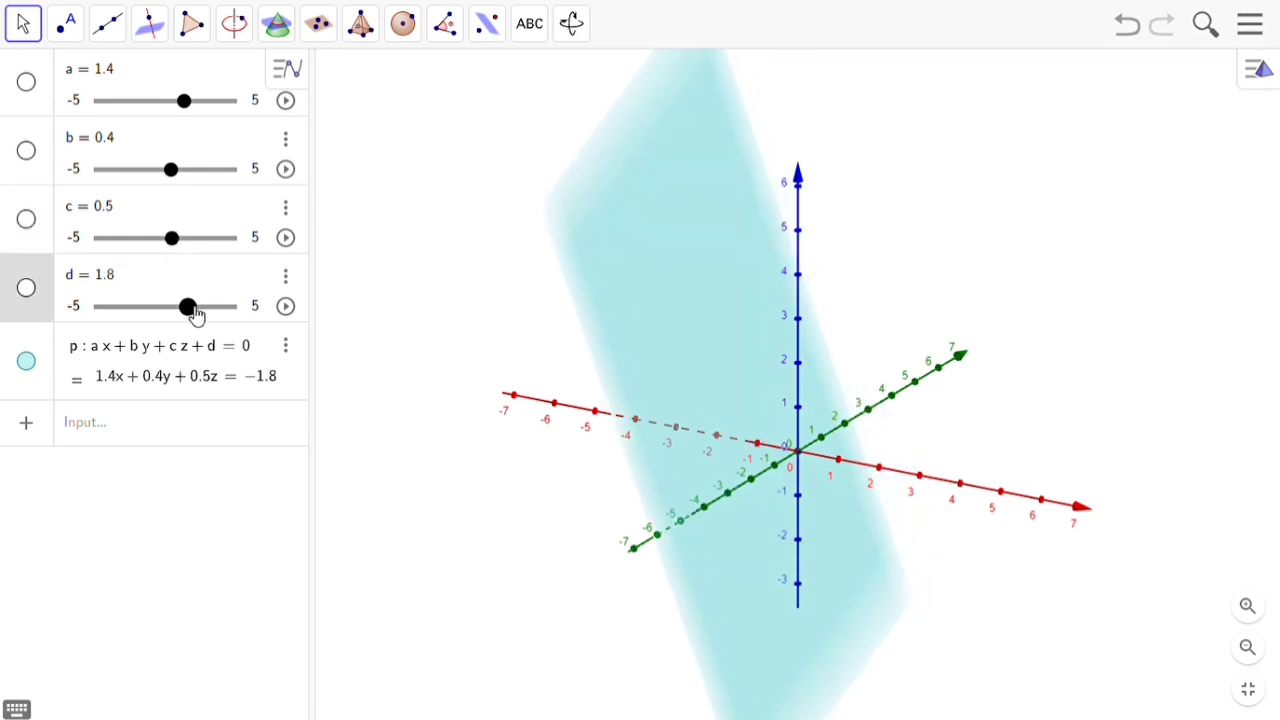
Create a cone of radius 2 with its base centre at (0, 0, 4) on the z-axis and its apex at the origin.
left_click(29, 17)
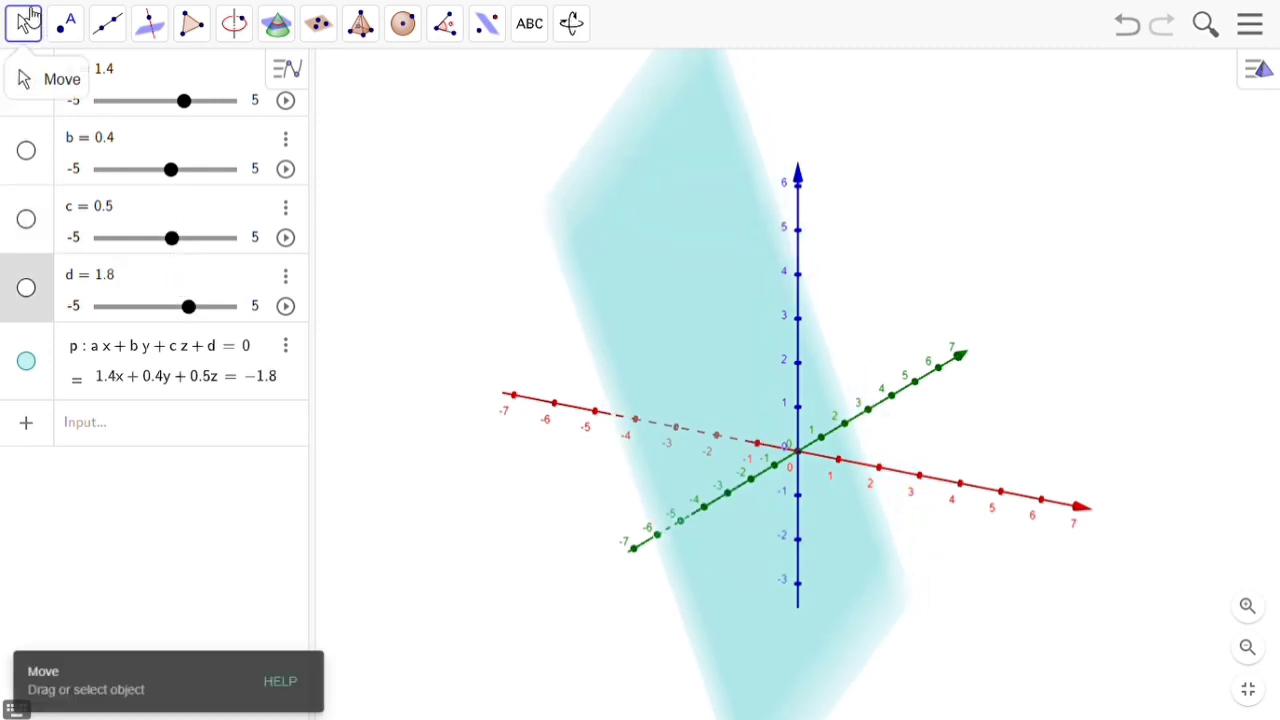
left_click_drag(569, 357, 879, 362)
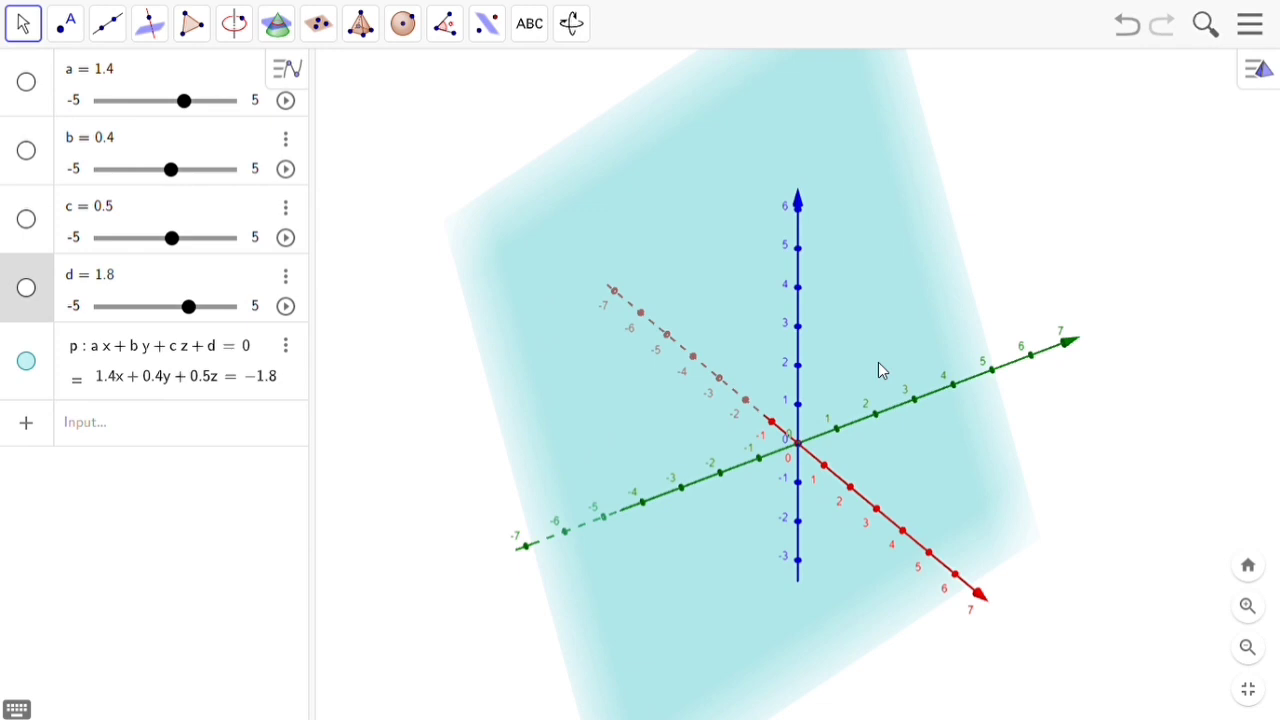
left_click(368, 30)
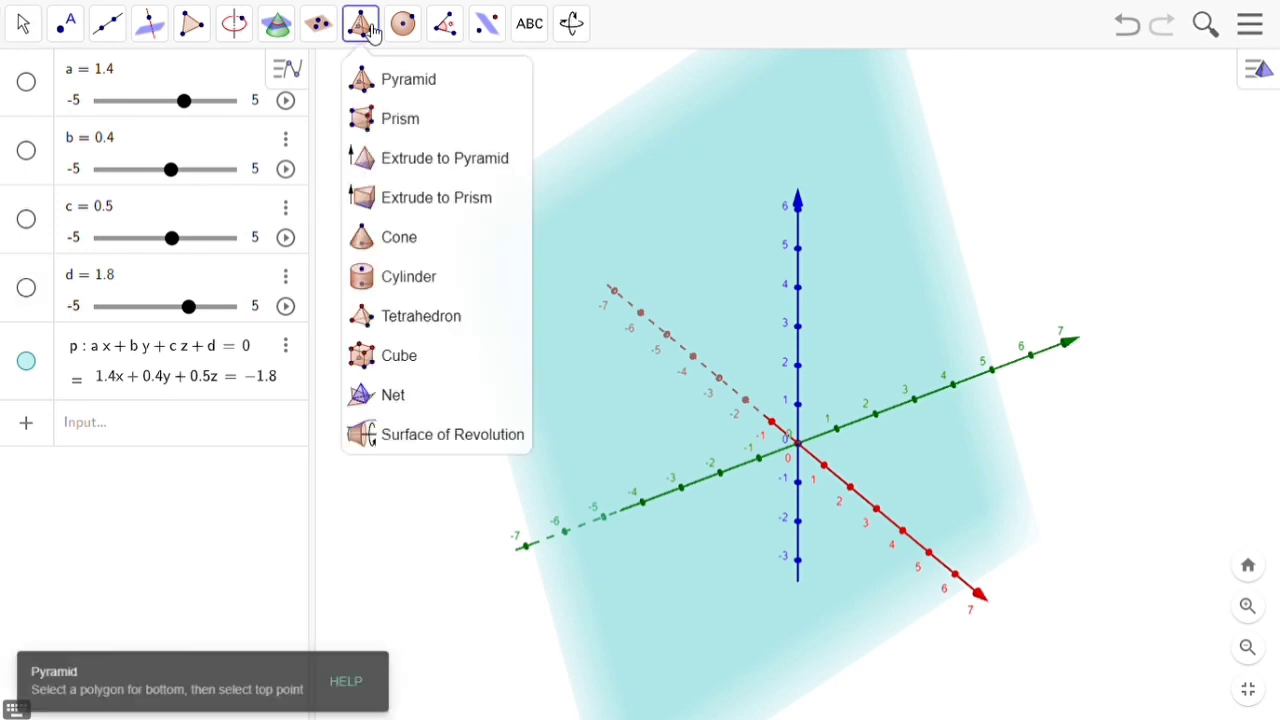
left_click(399, 240)
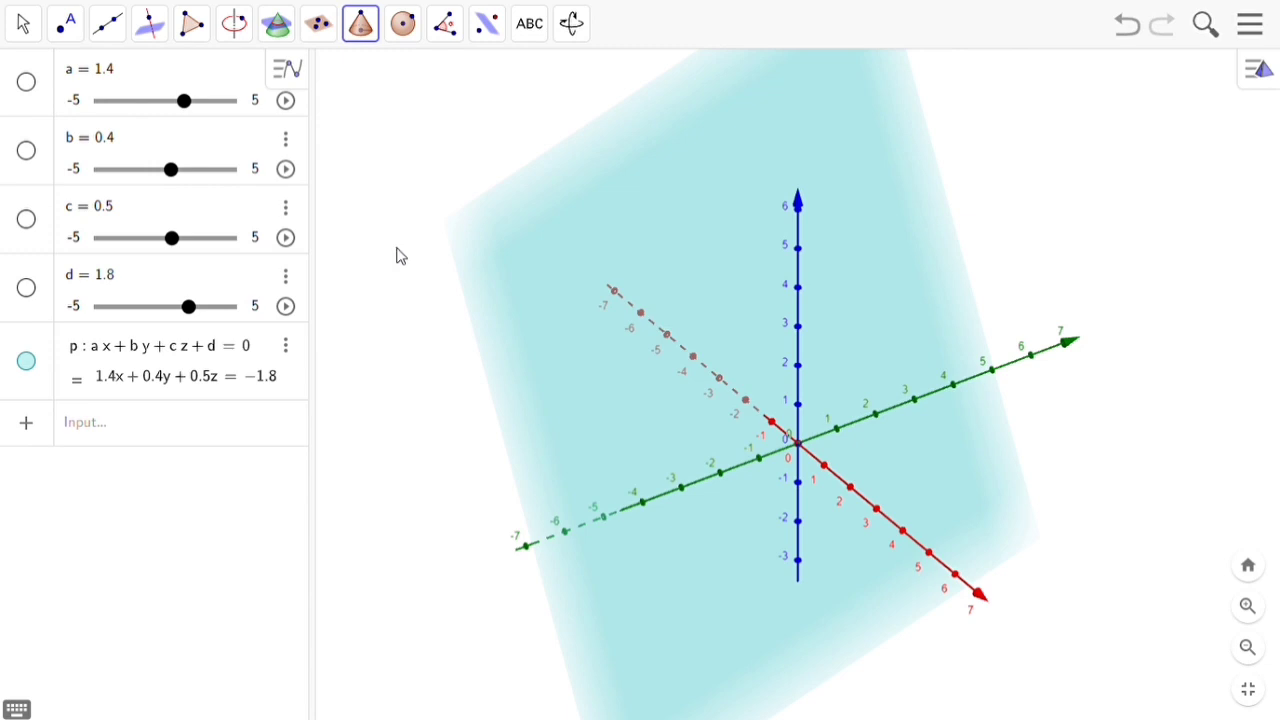
left_click(797, 288)
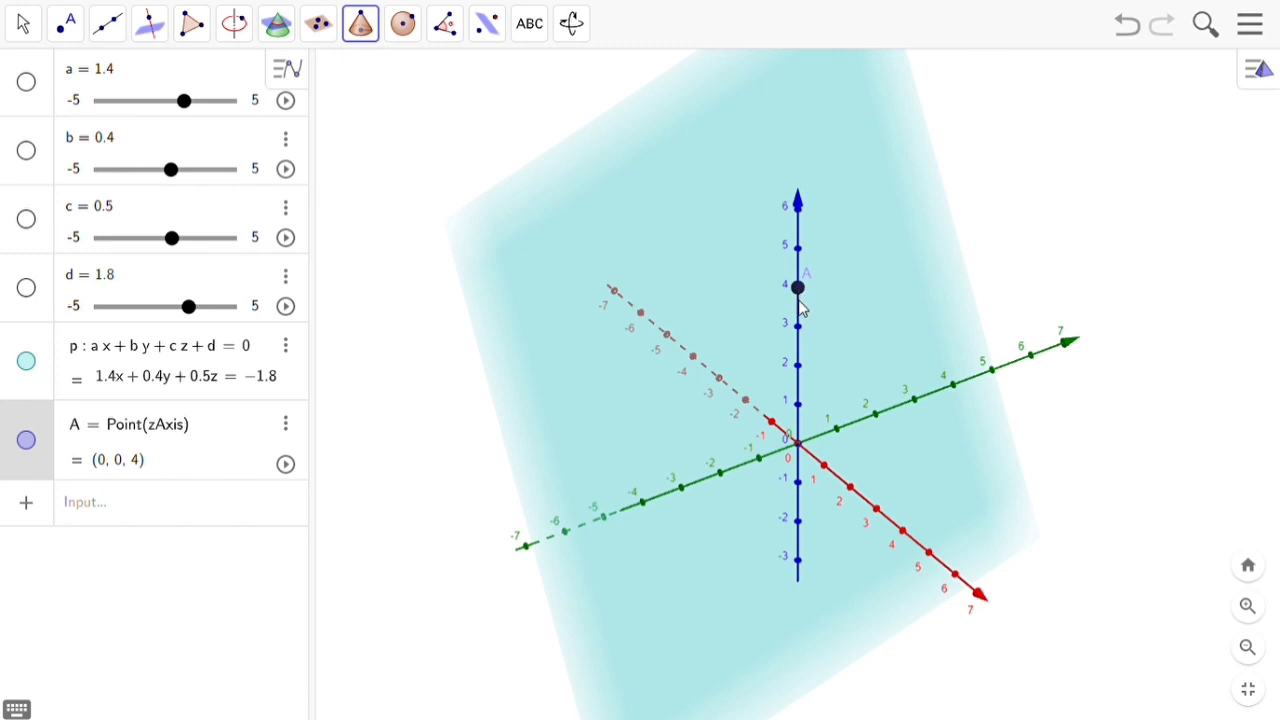
left_click(797, 443)
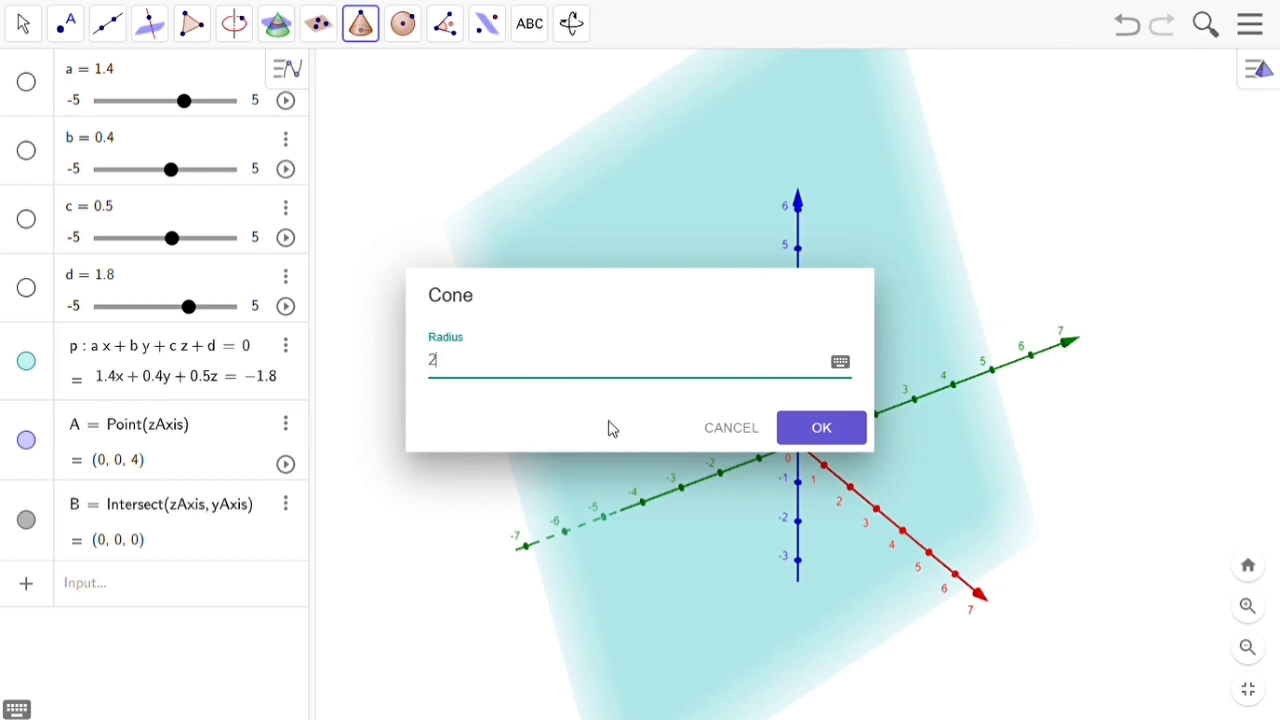
left_click(822, 430)
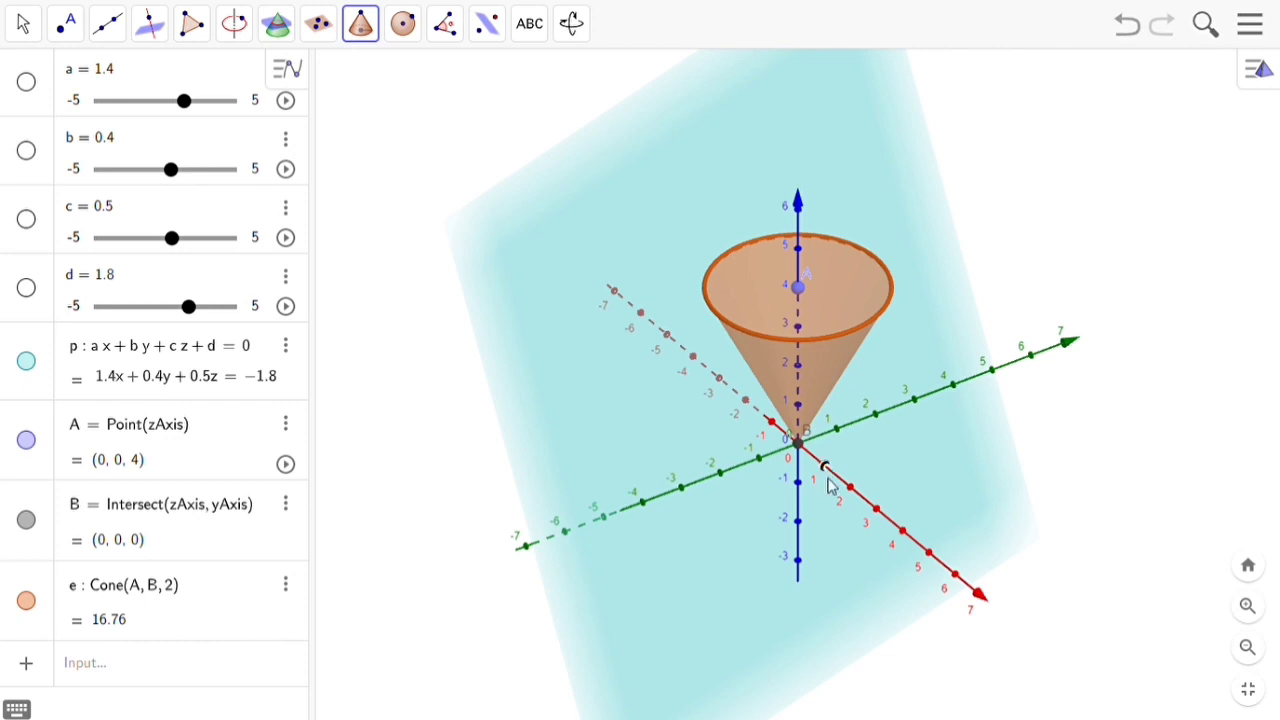
Create a second cone of radius 2 with its base centre at (0, 0, -4) and its apex at the origin.
left_click(1247, 648)
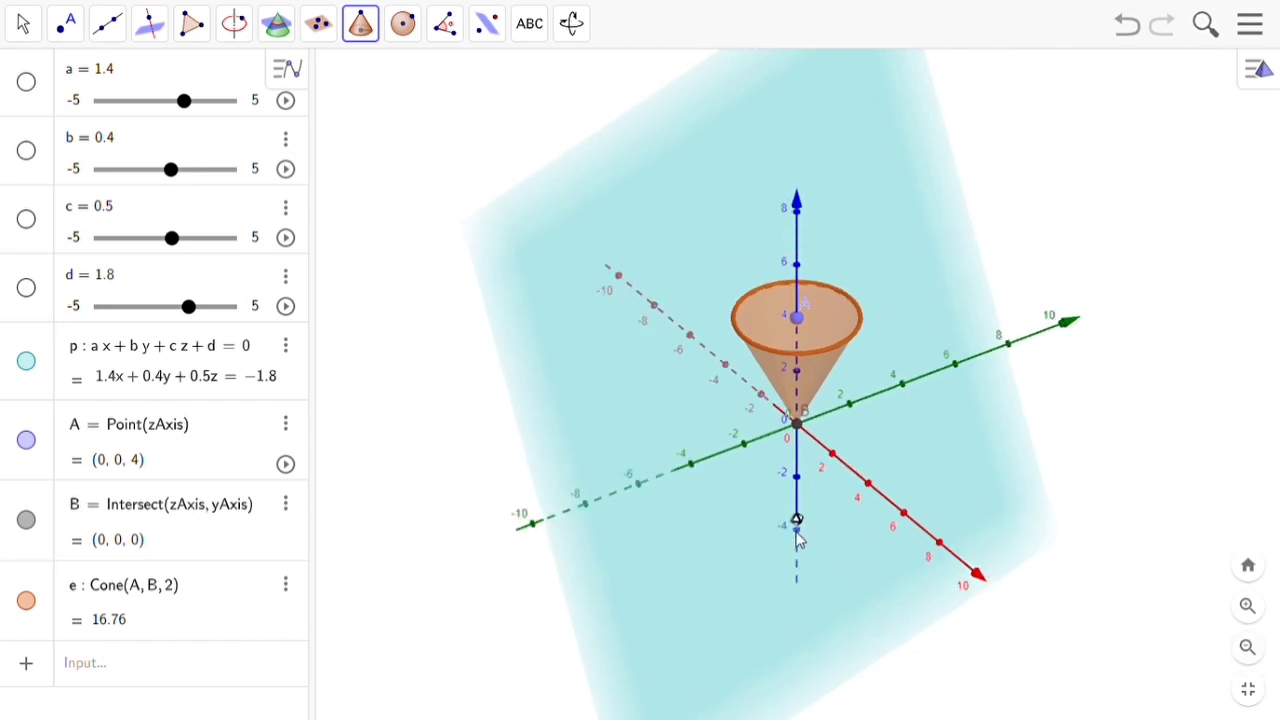
left_click(797, 538)
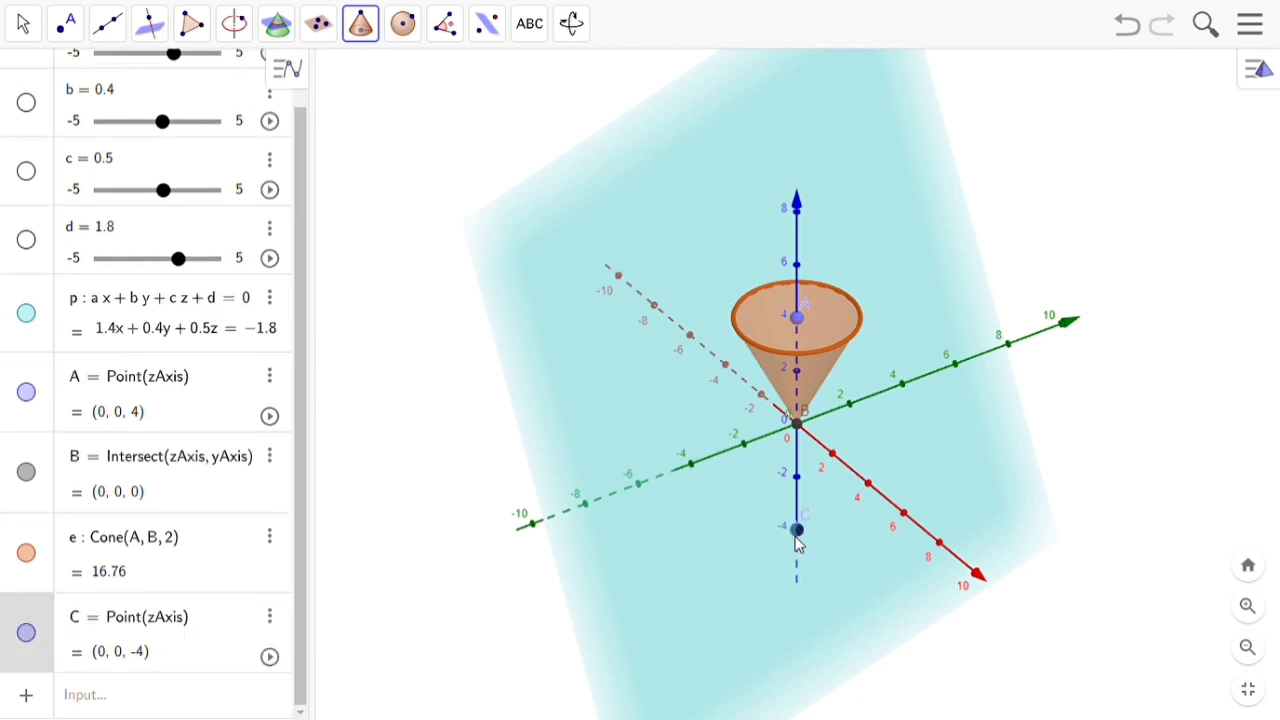
left_click(798, 430)
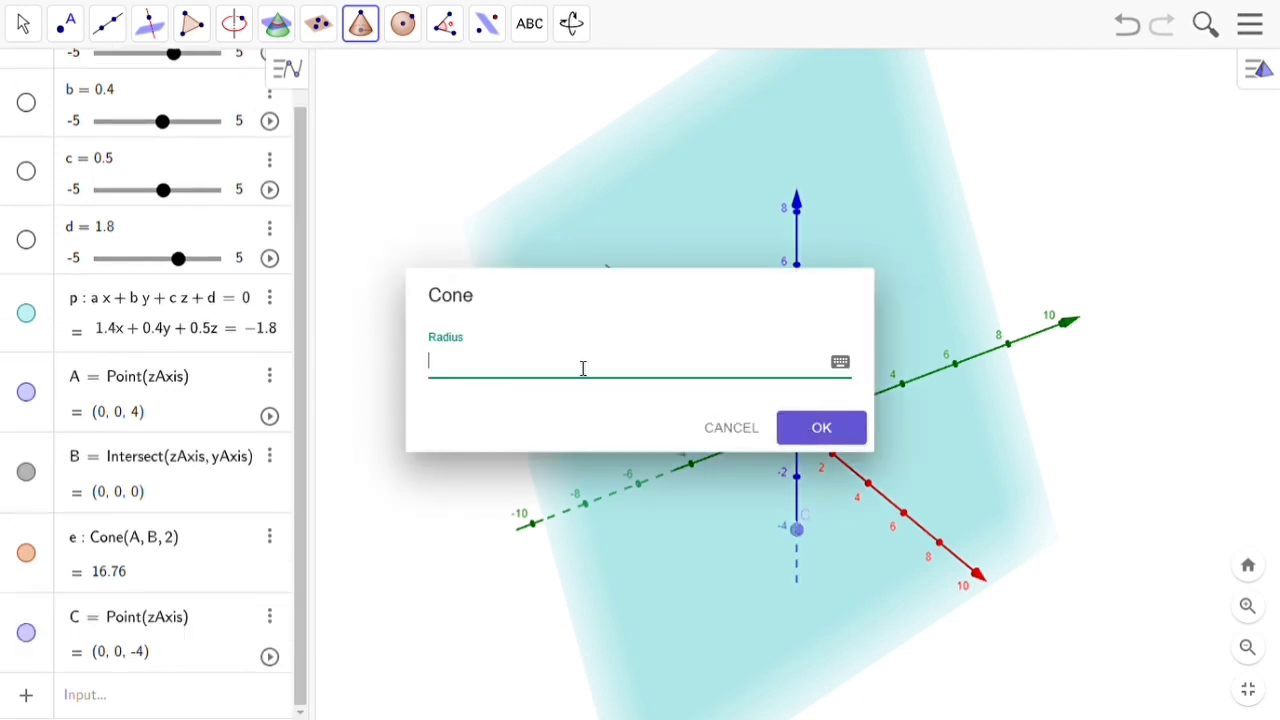
left_click(822, 428)
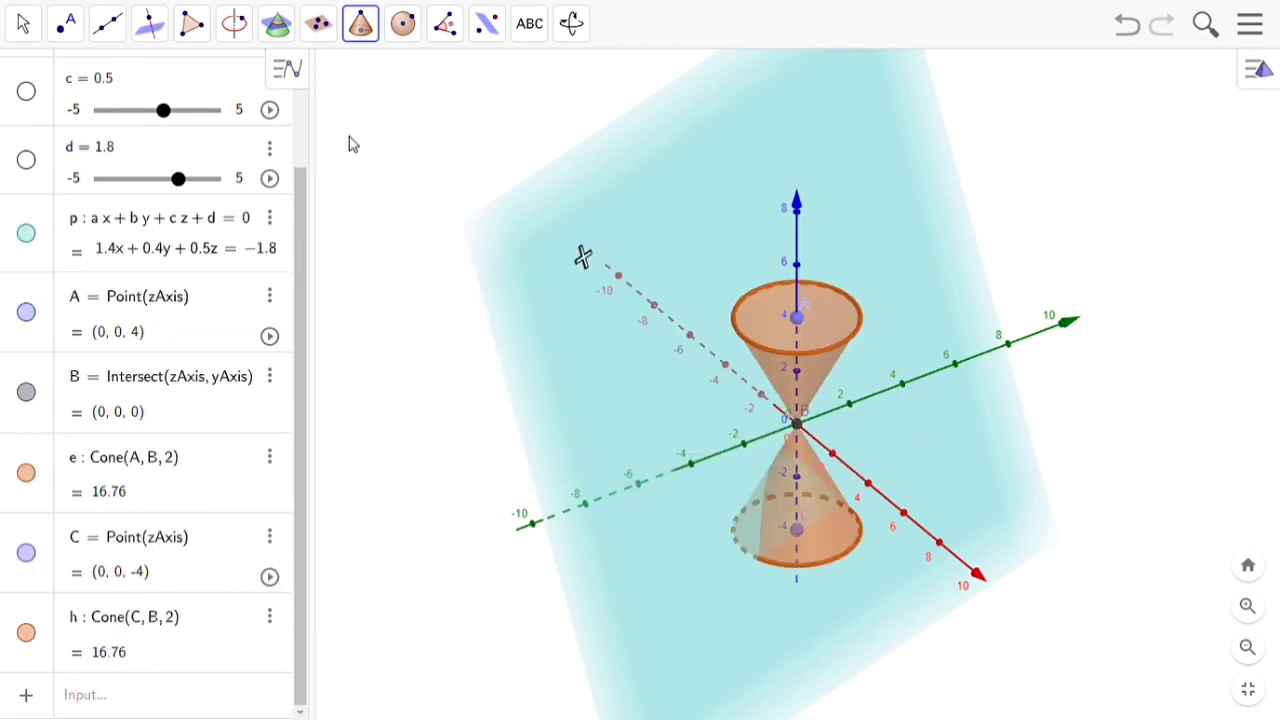
Intersect the plane with the lower cone using Intersect Two Surfaces.
left_click(22, 23)
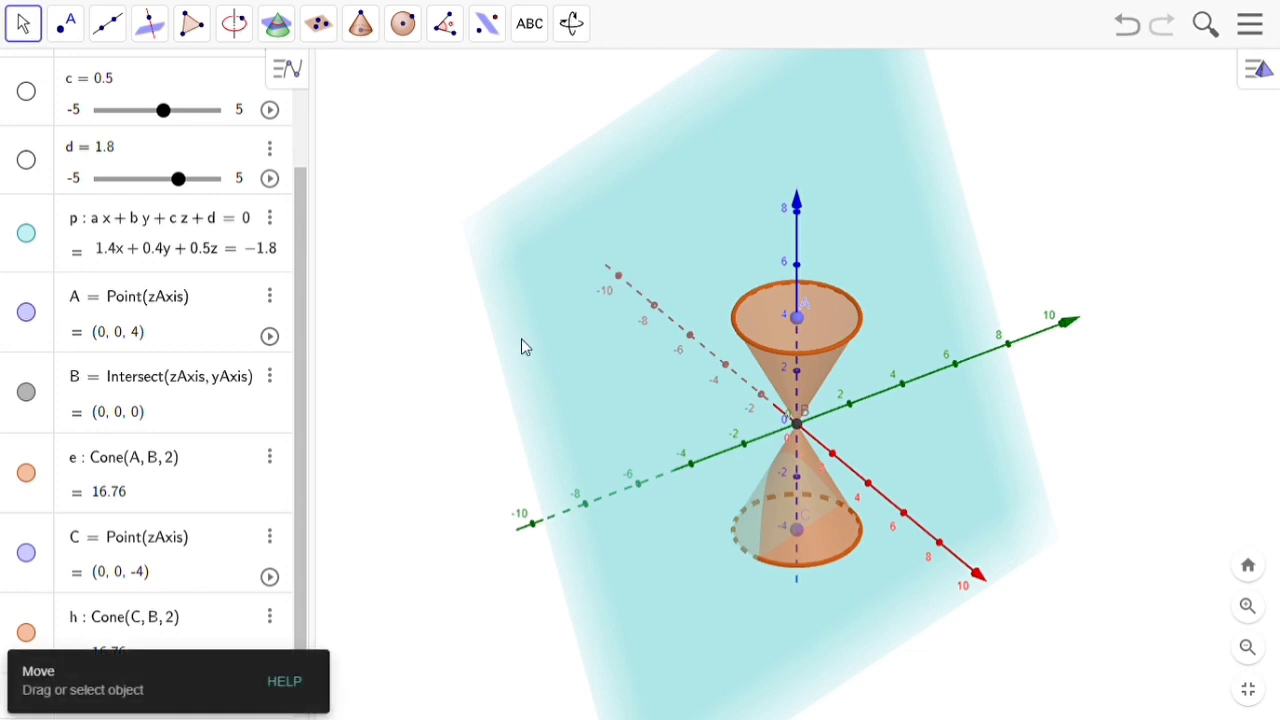
left_click_drag(582, 372, 921, 372)
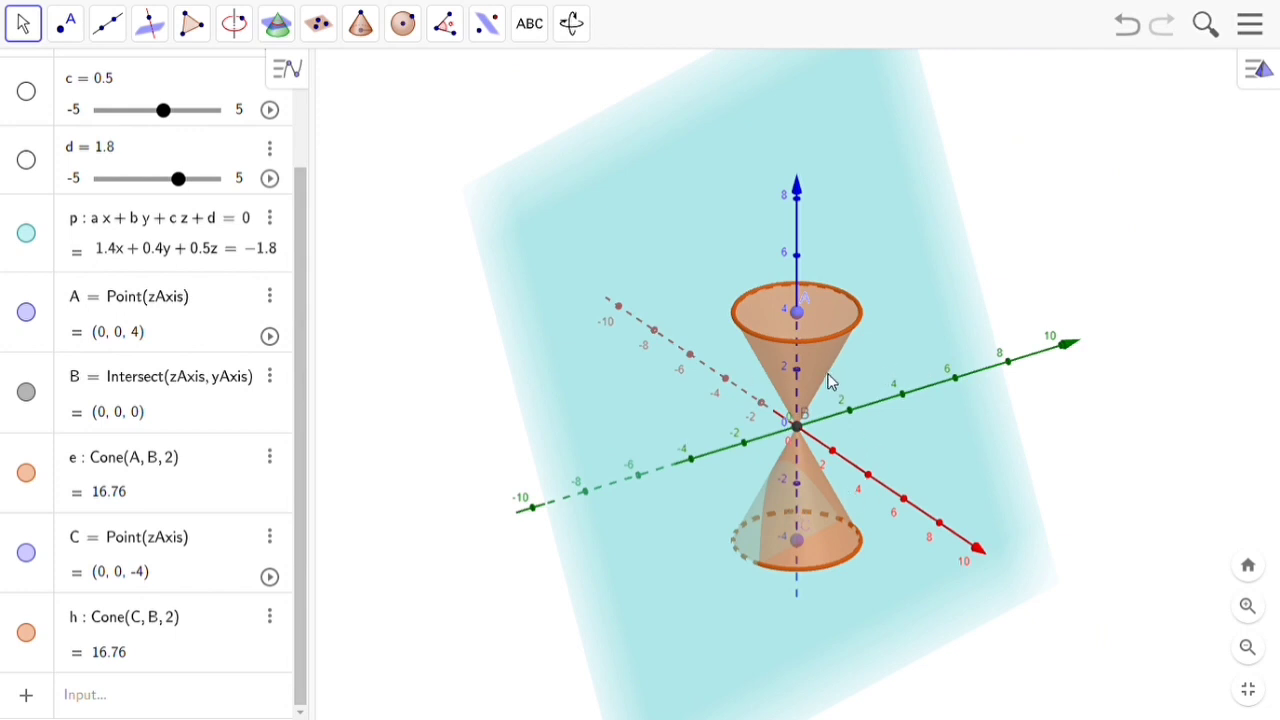
left_click(285, 28)
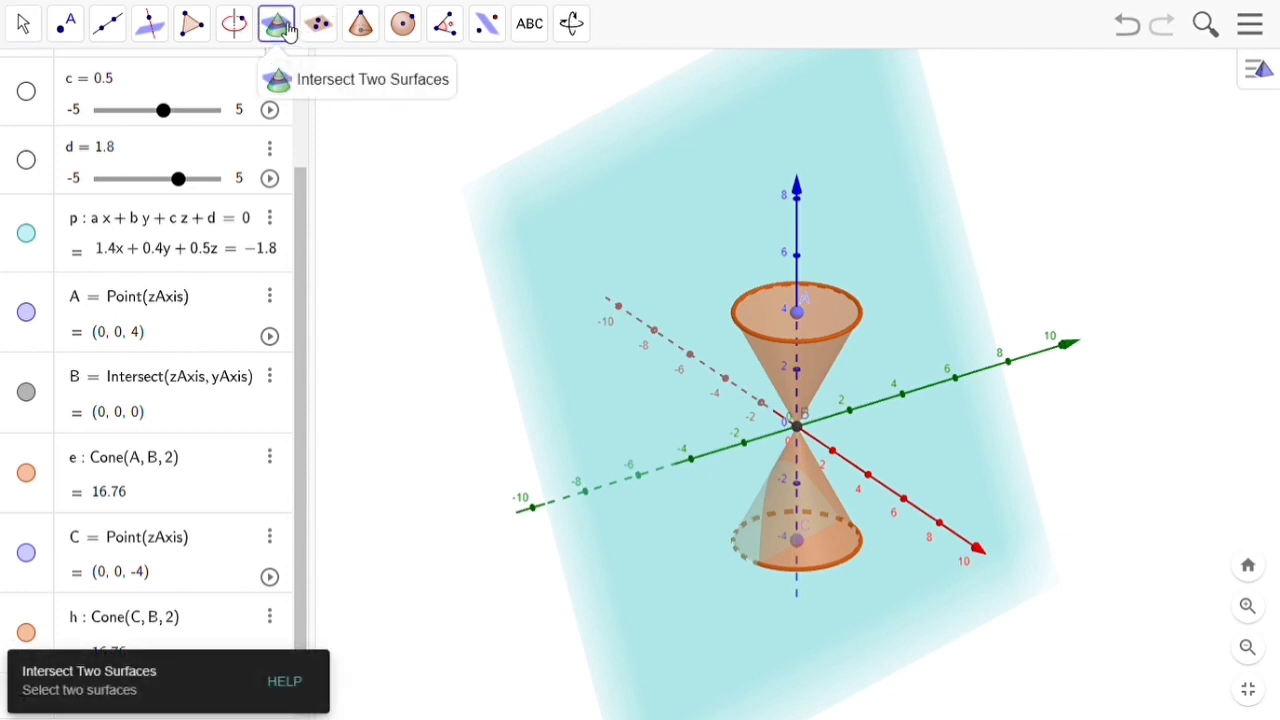
left_click(311, 82)
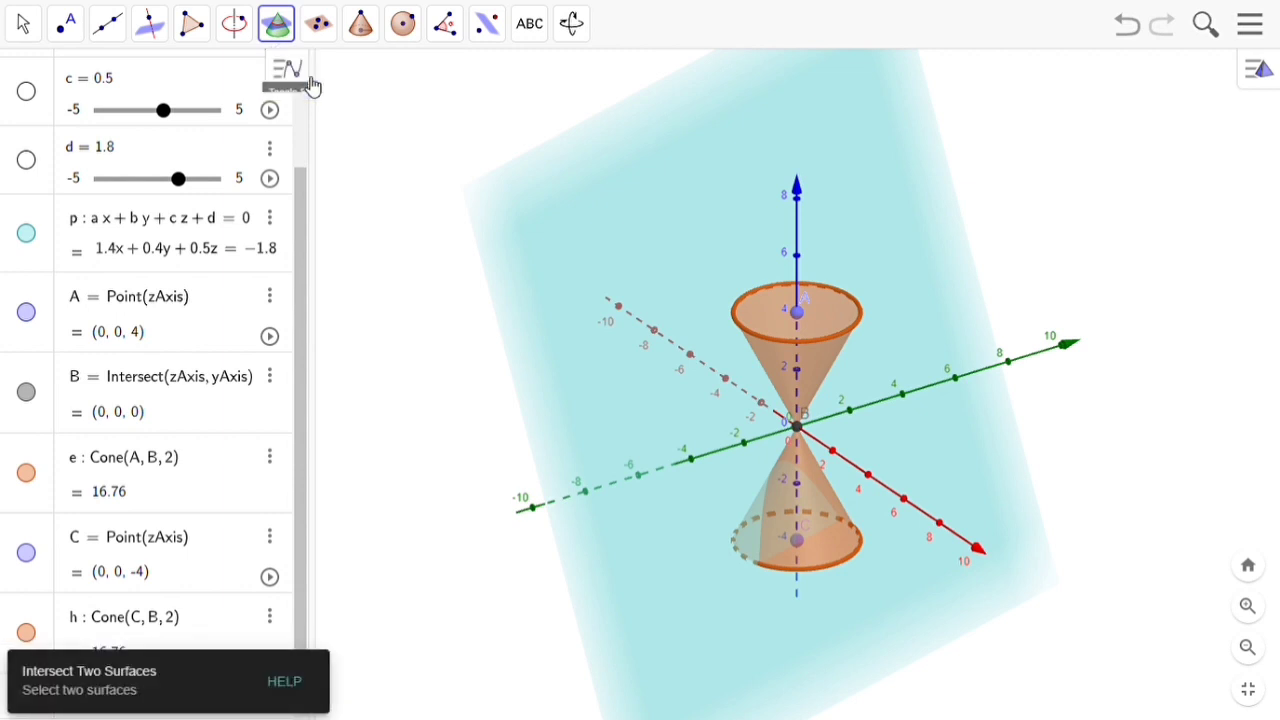
left_click(670, 213)
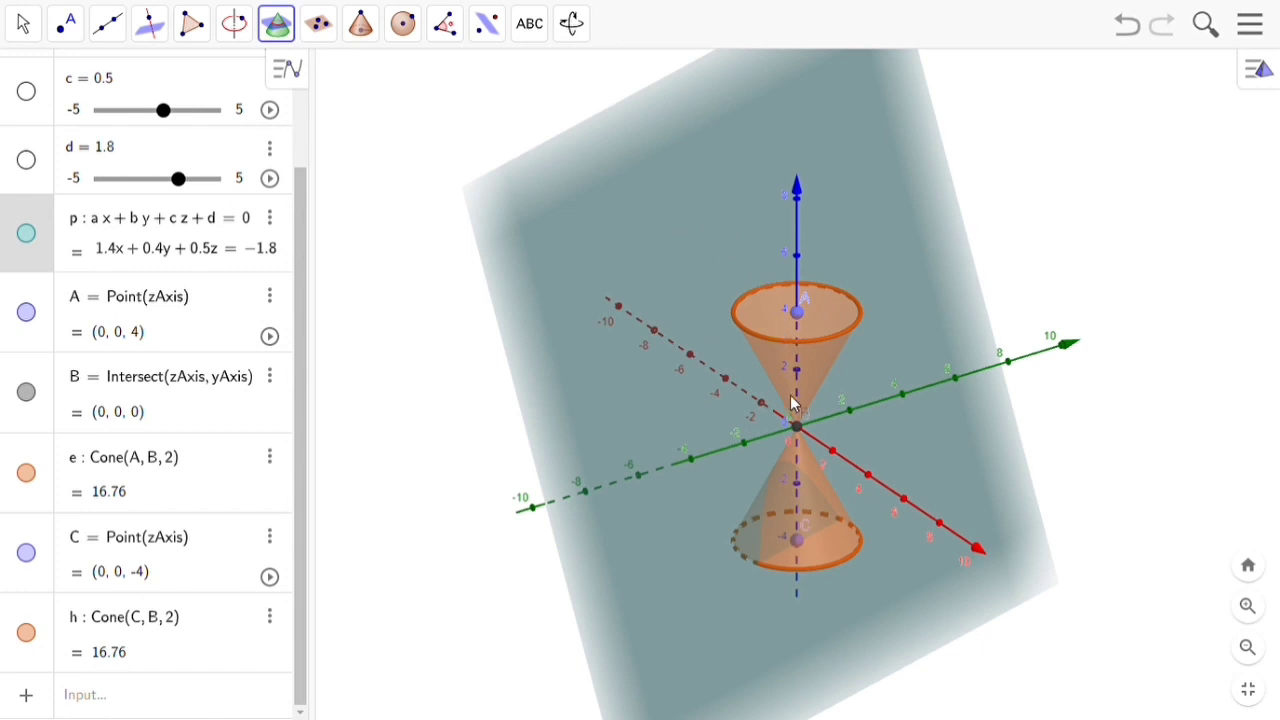
left_click(789, 475)
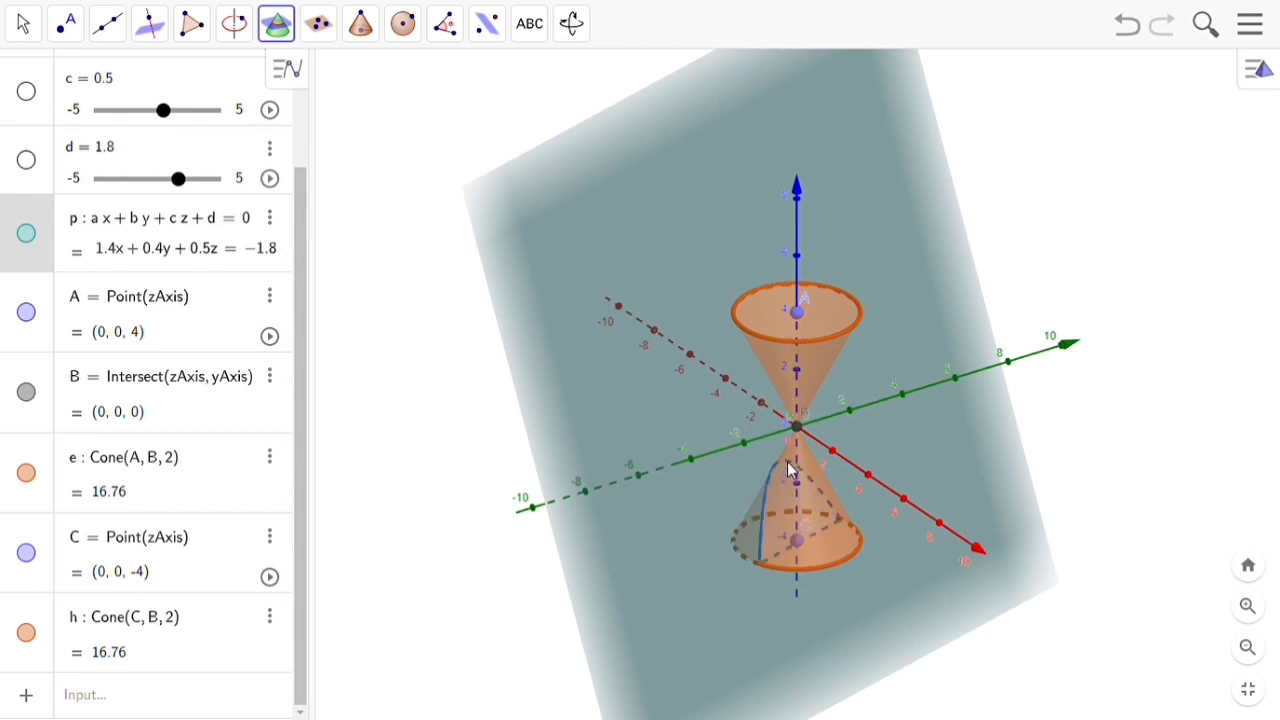
left_click(789, 470)
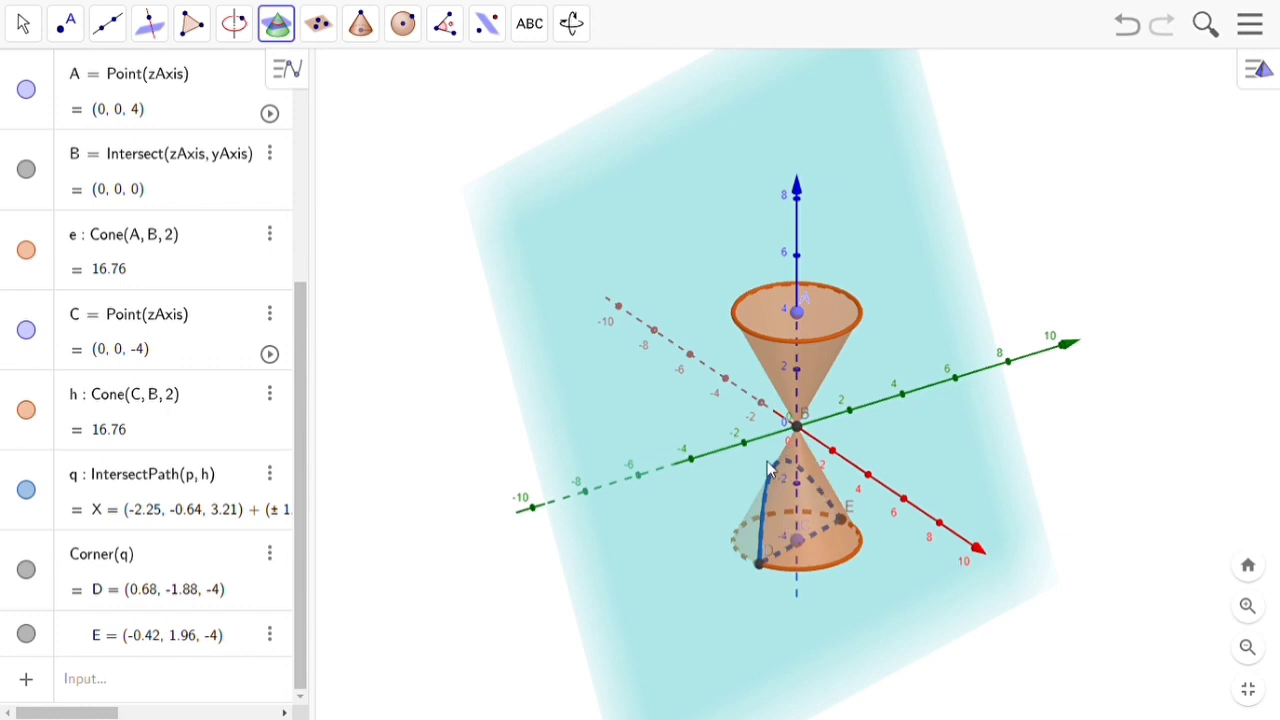
Set the plane's coefficient a to 3.8 so that the plane cuts both cones.
left_click(25, 22)
left_click_drag(297, 334, 318, 100)
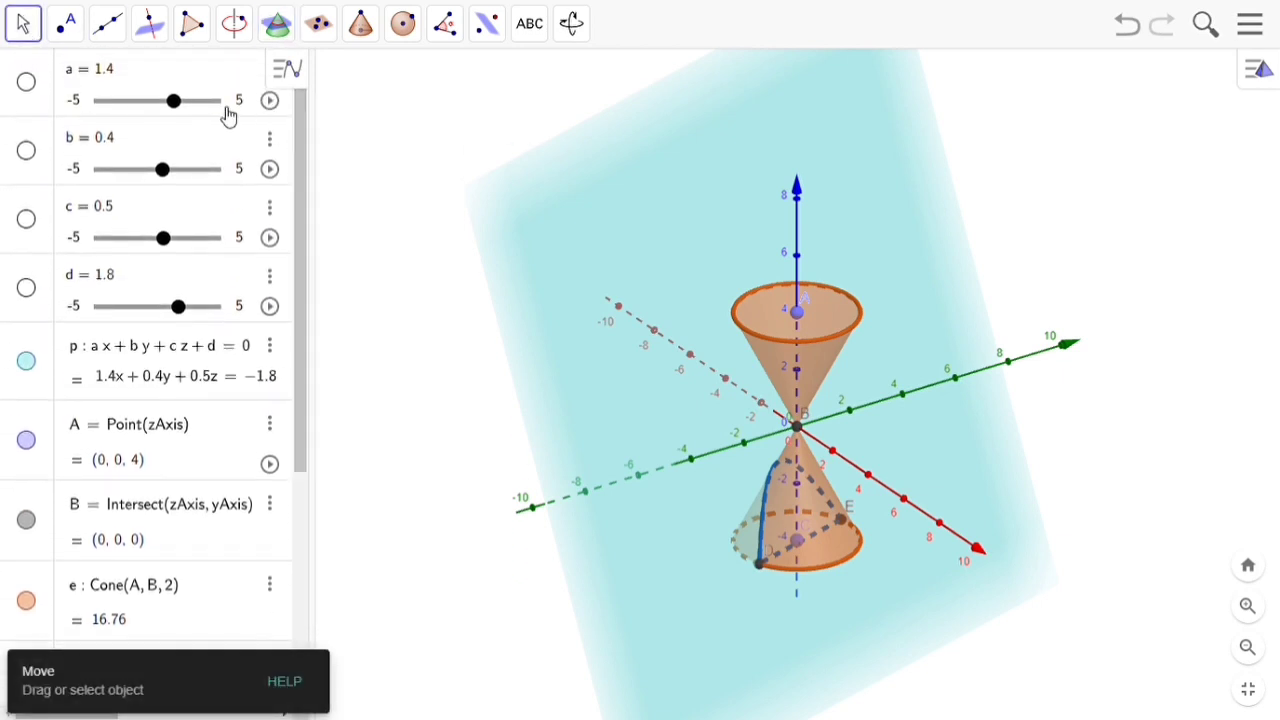
left_click_drag(171, 112, 203, 109)
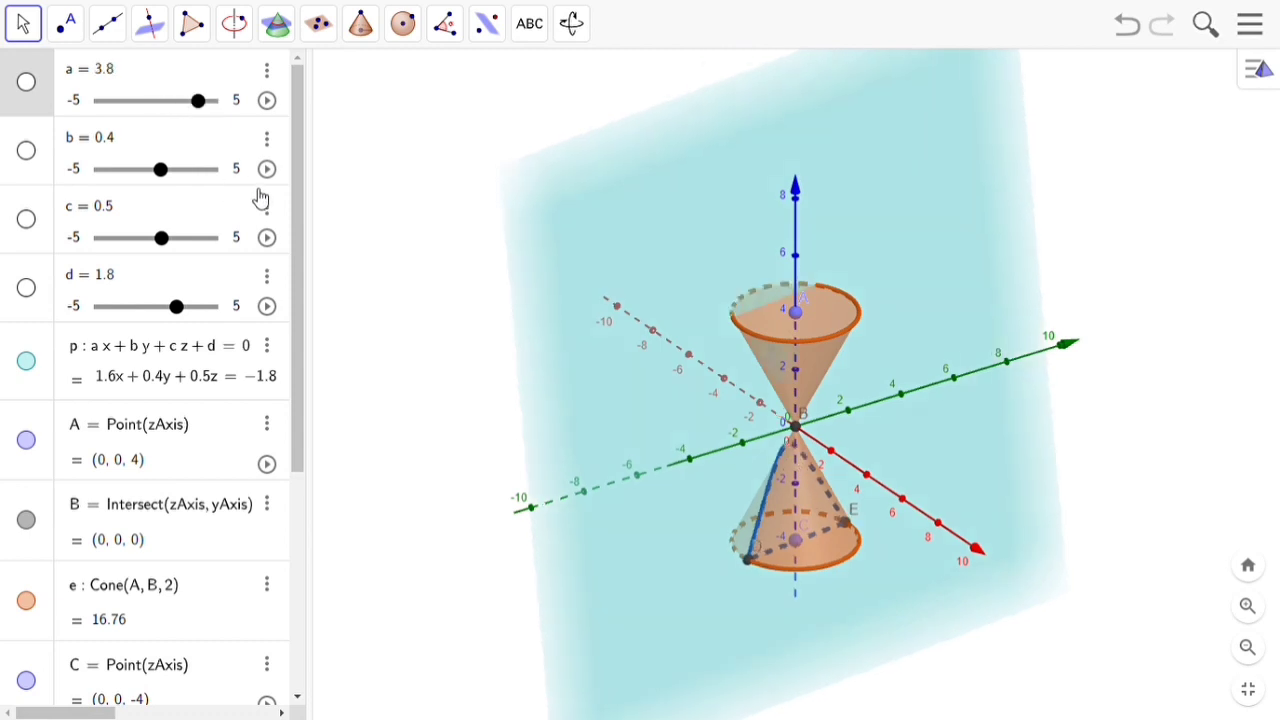
Intersect the plane with the upper cone using Intersect Two Surfaces.
left_click(291, 31)
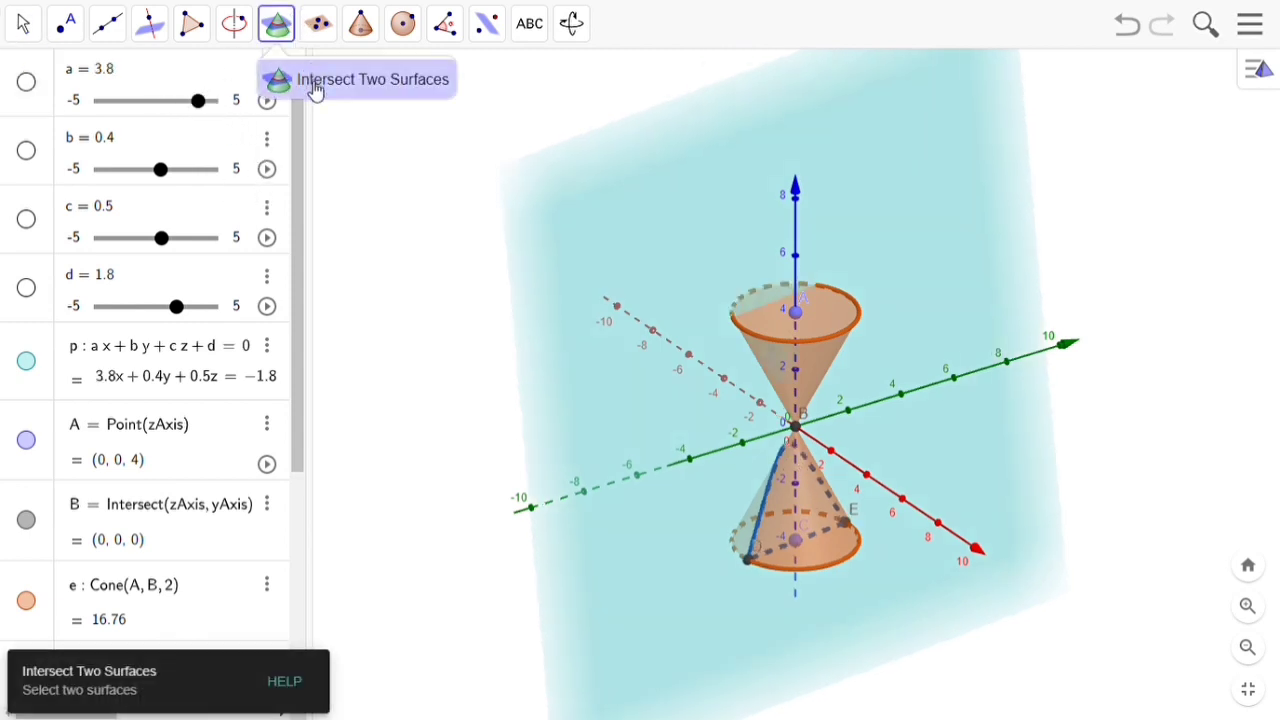
left_click(662, 235)
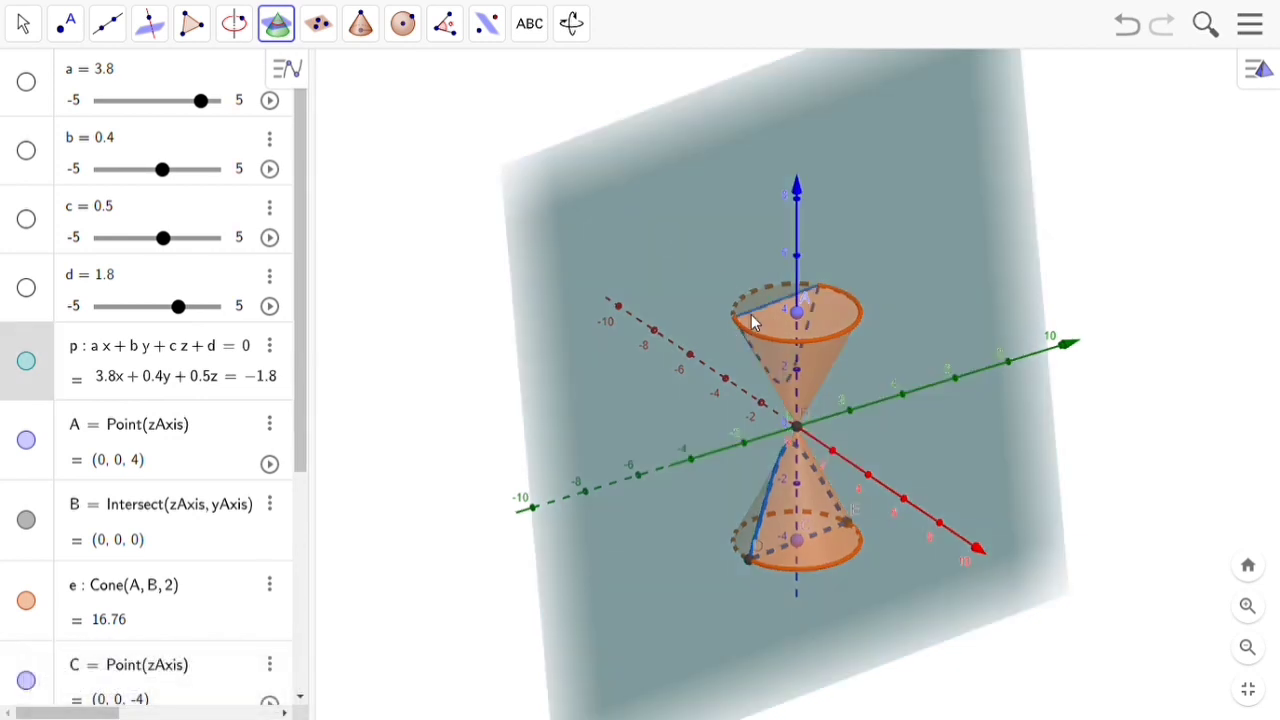
left_click(749, 313)
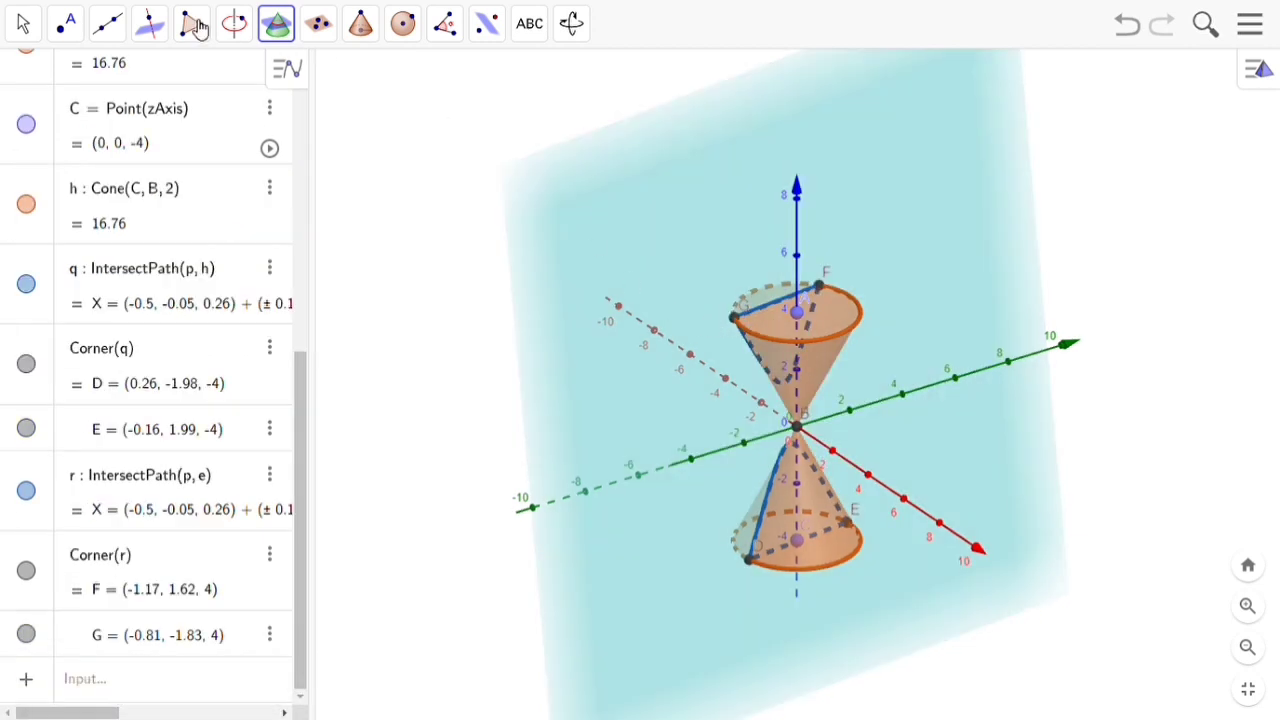
Create a 2D view from plane p to show its intersection with the cones face-on.
left_click(23, 23)
left_click_drag(585, 340, 722, 316)
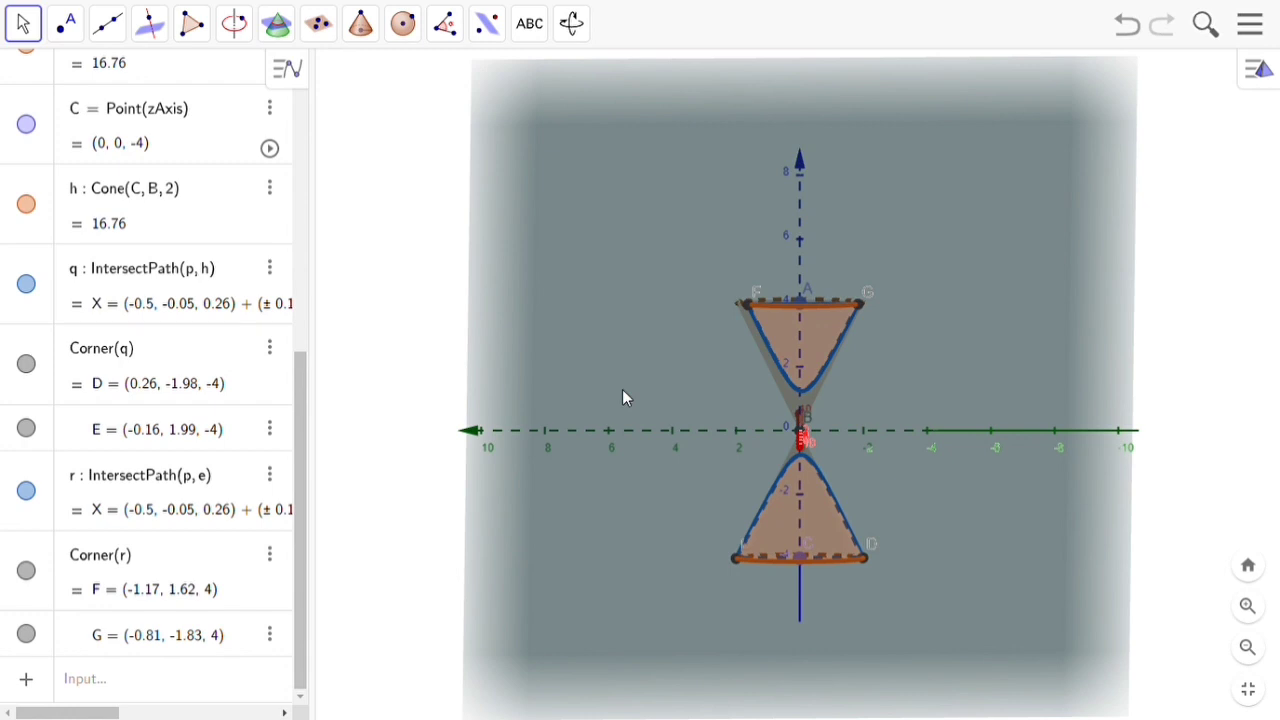
right_click(622, 391)
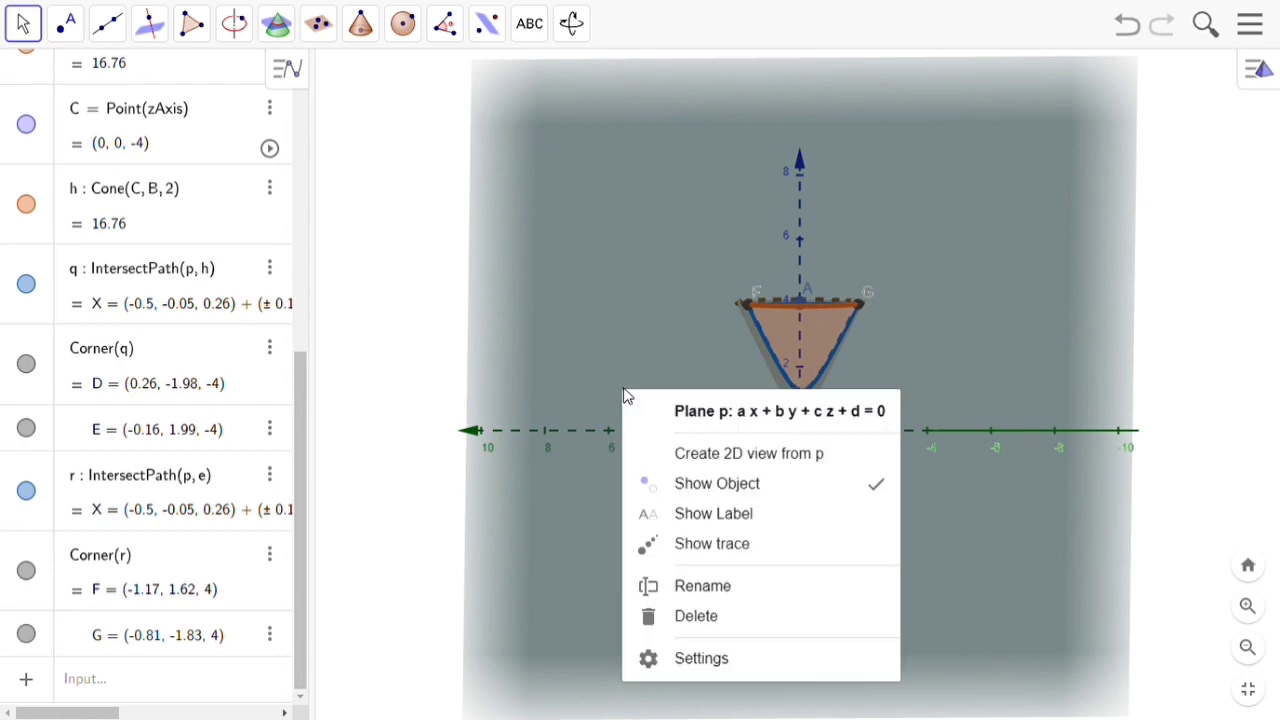
left_click(748, 458)
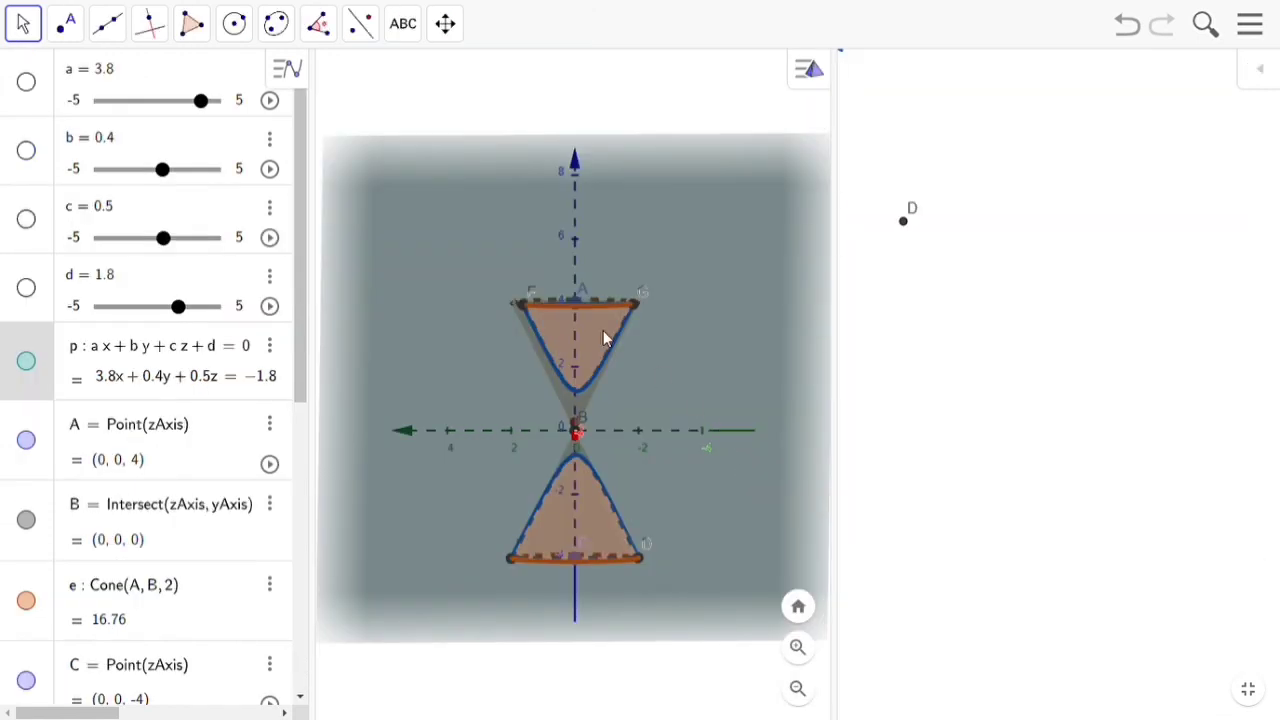
Set coefficient a to 0 and d to 1.1 so that the plane cuts the lower cone in a complete ellipse.
left_click_drag(200, 102, 158, 112)
left_click_drag(1066, 443, 1106, 497)
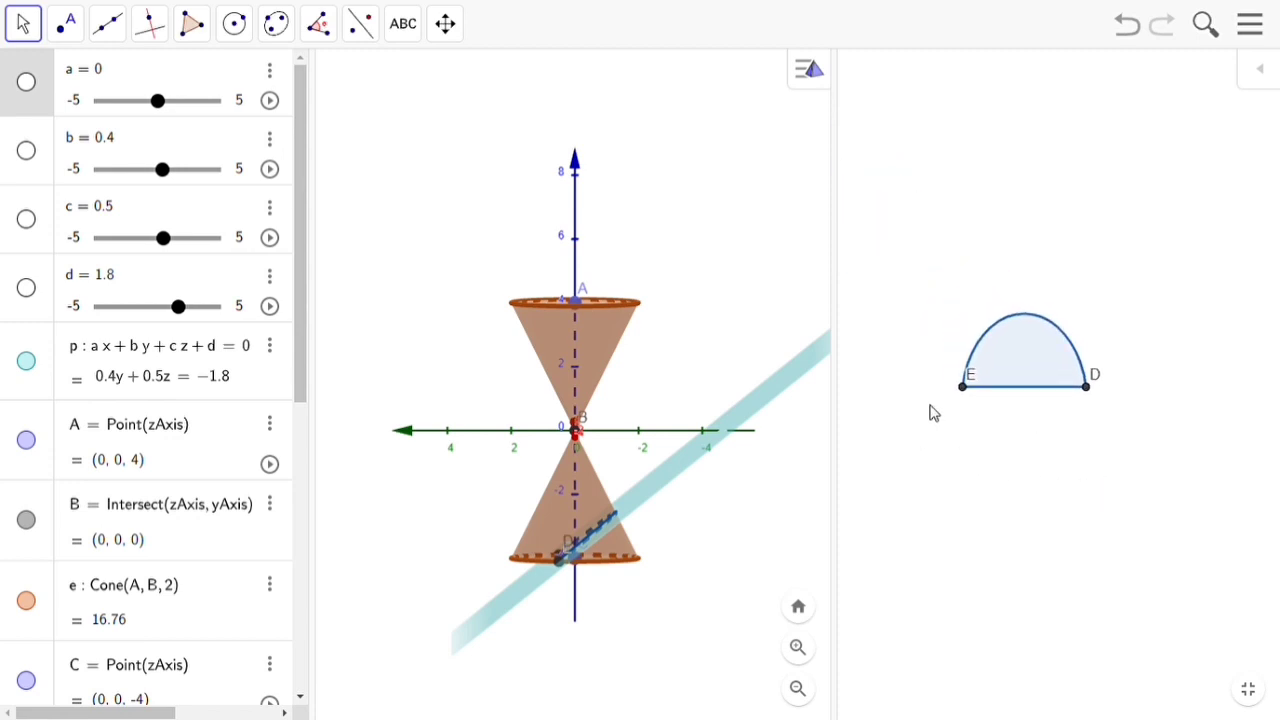
left_click_drag(188, 317, 174, 313)
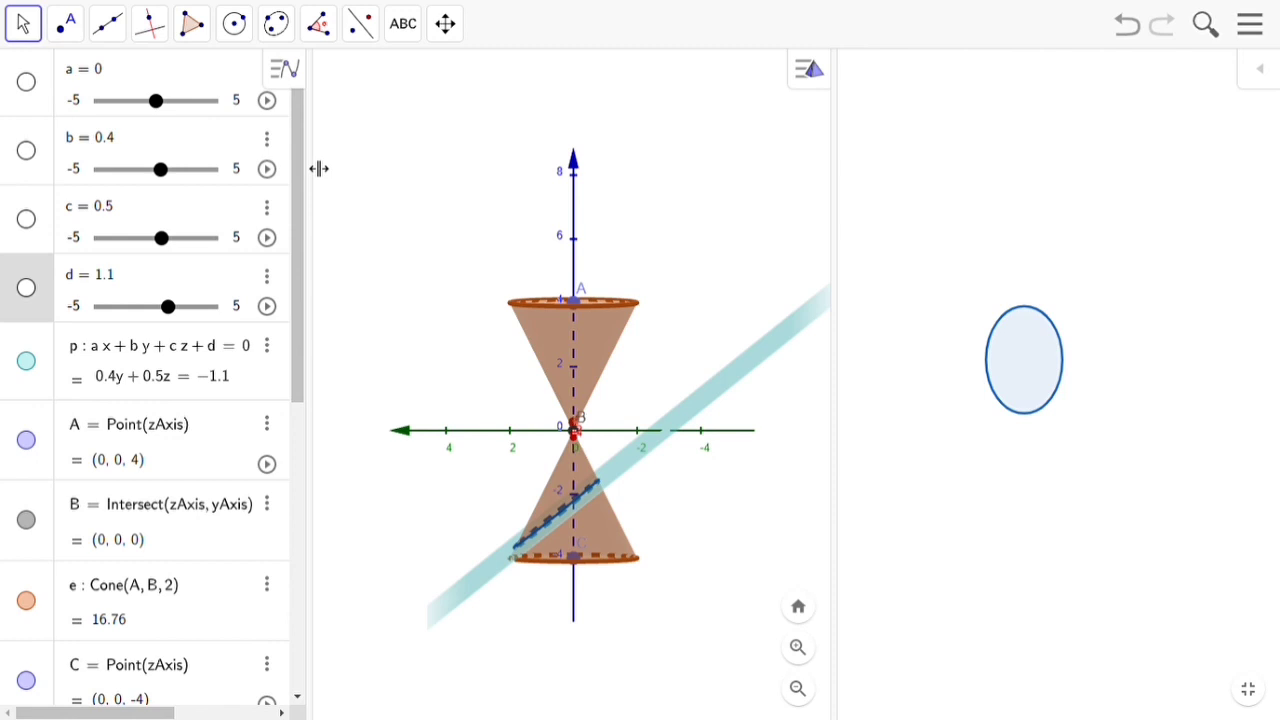
Level the plane with b at 0, c at 2.9 and d at 5 to cut a circle from the lower cone.
left_click(164, 240)
left_click_drag(168, 249, 196, 252)
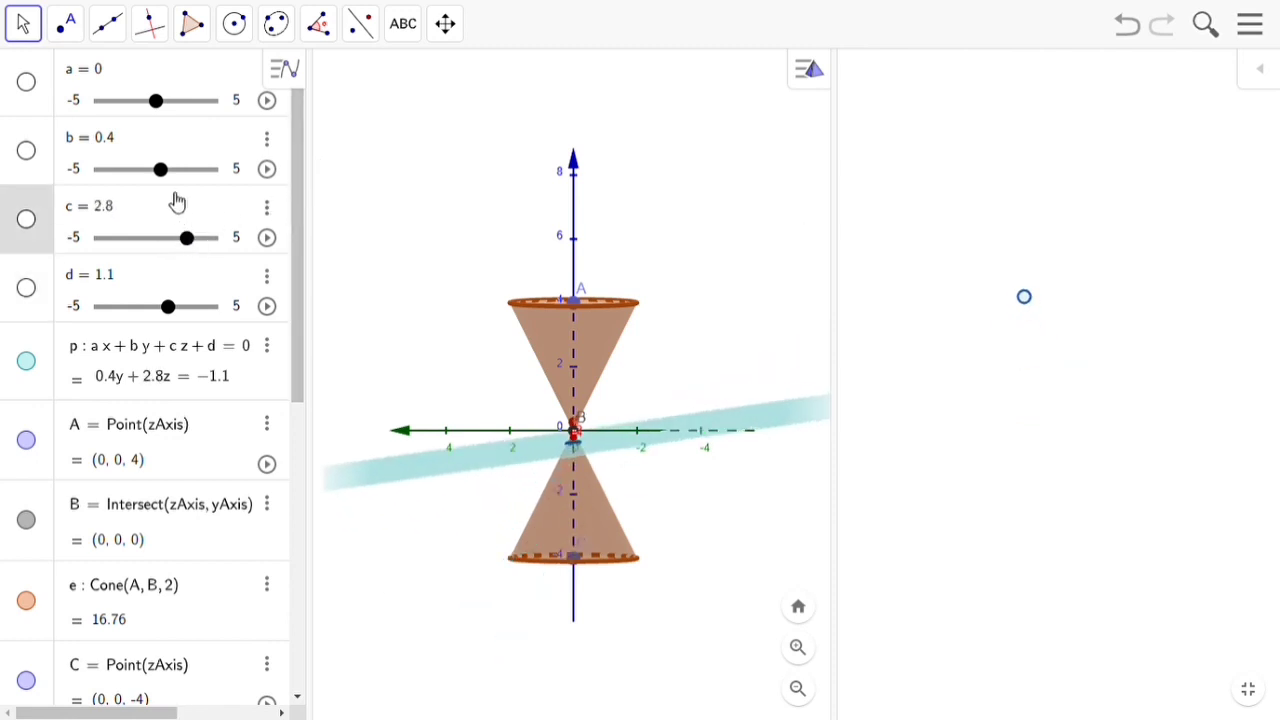
left_click_drag(169, 180, 163, 178)
left_click_drag(180, 312, 226, 328)
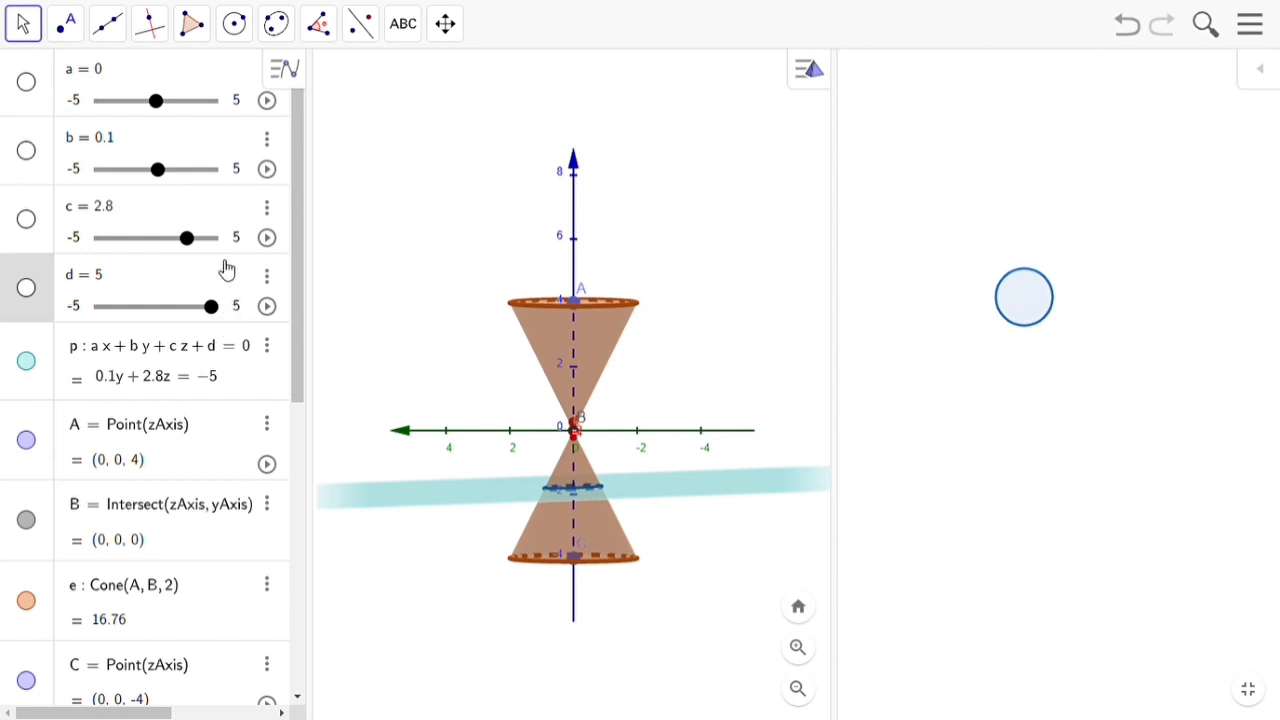
left_click_drag(194, 250, 189, 238)
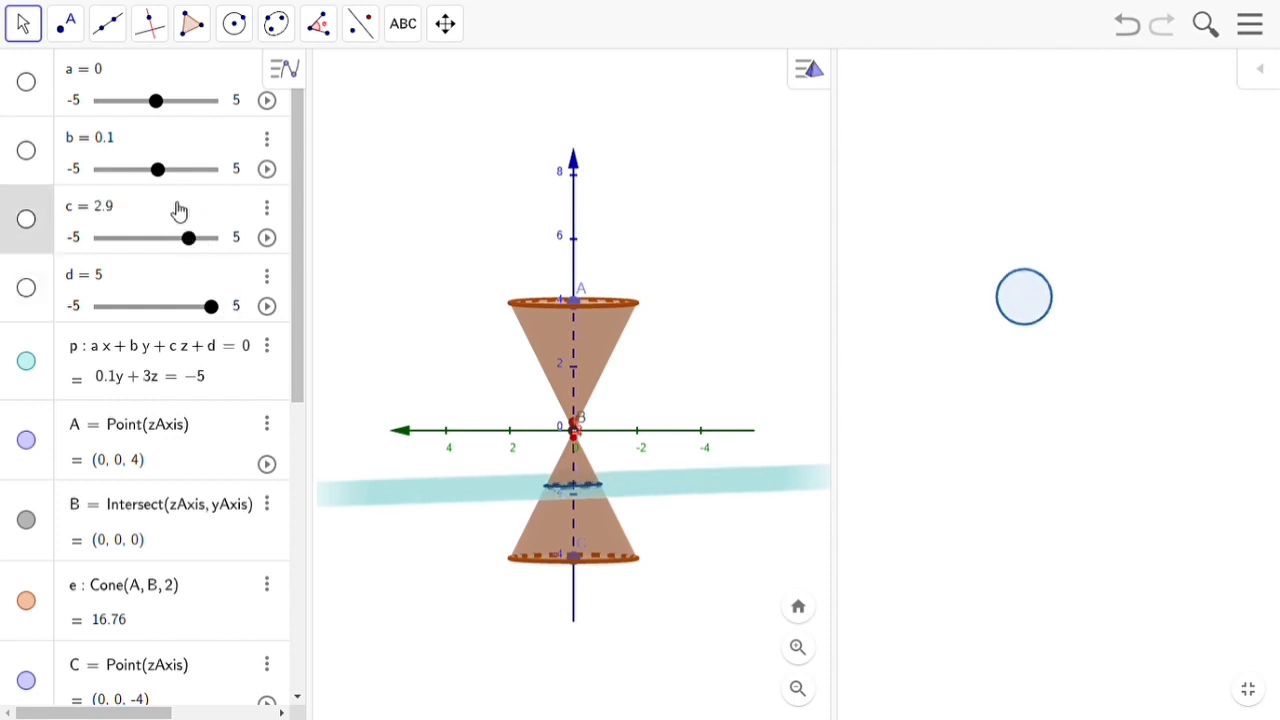
left_click_drag(163, 182, 162, 184)
left_click_drag(163, 114, 165, 179)
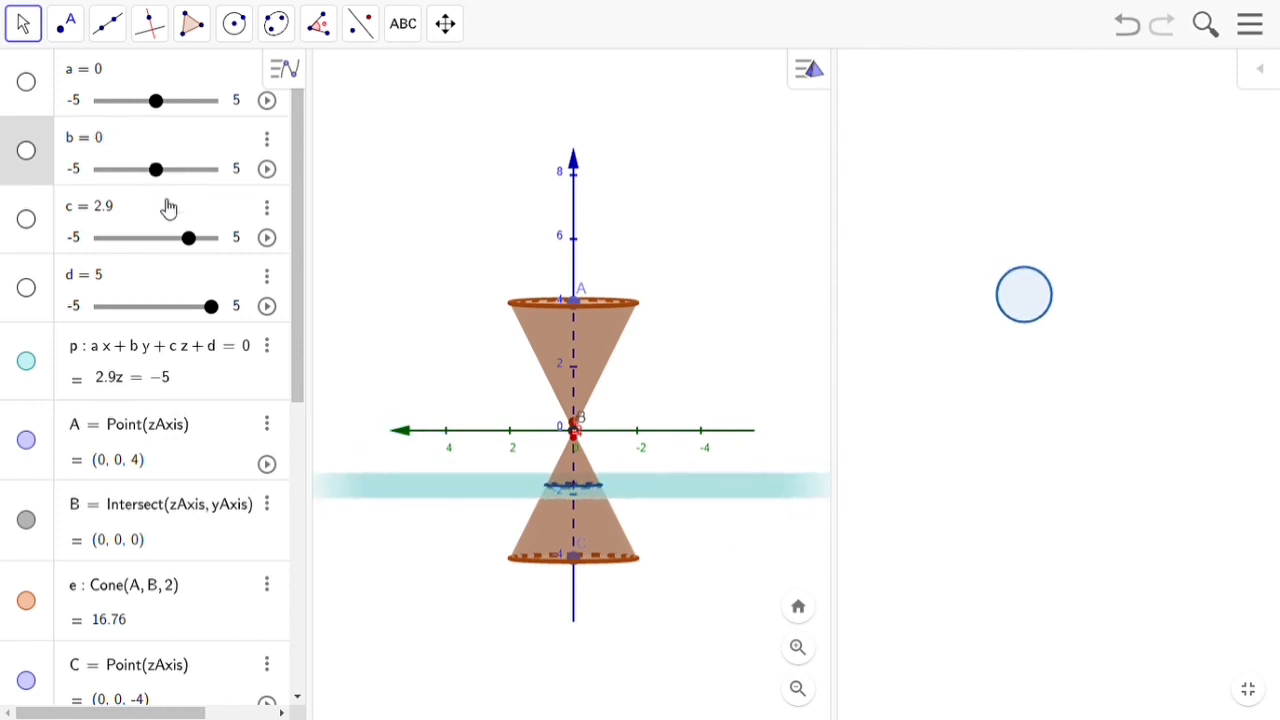
Enlarge the circular section by setting coefficient c to 0.5 and d to 1.2.
mouse_move(193, 246)
left_mouse_down()
mouse_move(176, 243)
mouse_move(202, 246)
left_mouse_up()
left_click_drag(205, 308, 171, 320)
mouse_move(174, 246)
left_mouse_down()
mouse_move(149, 243)
mouse_move(149, 257)
mouse_move(206, 249)
mouse_move(154, 243)
mouse_move(170, 240)
left_mouse_up()
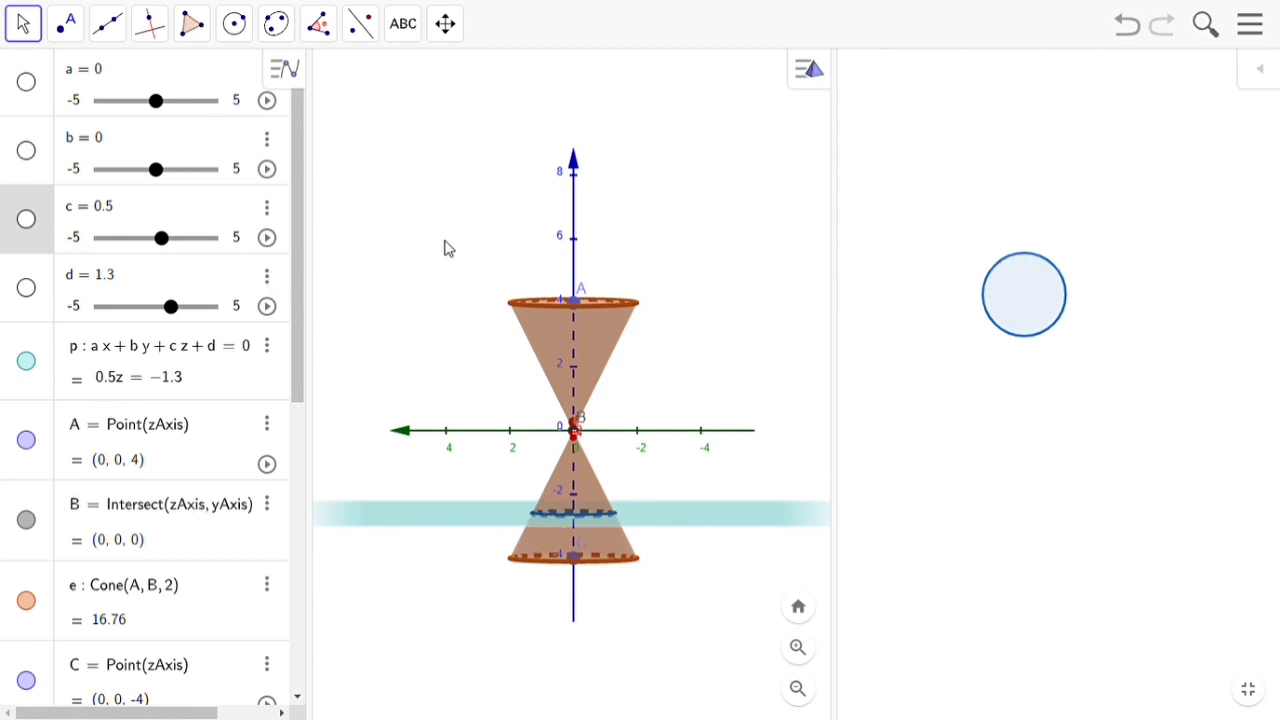
mouse_move(478, 344)
left_mouse_down()
mouse_move(518, 318)
mouse_move(533, 267)
mouse_move(538, 322)
mouse_move(514, 346)
mouse_move(497, 336)
left_mouse_up()
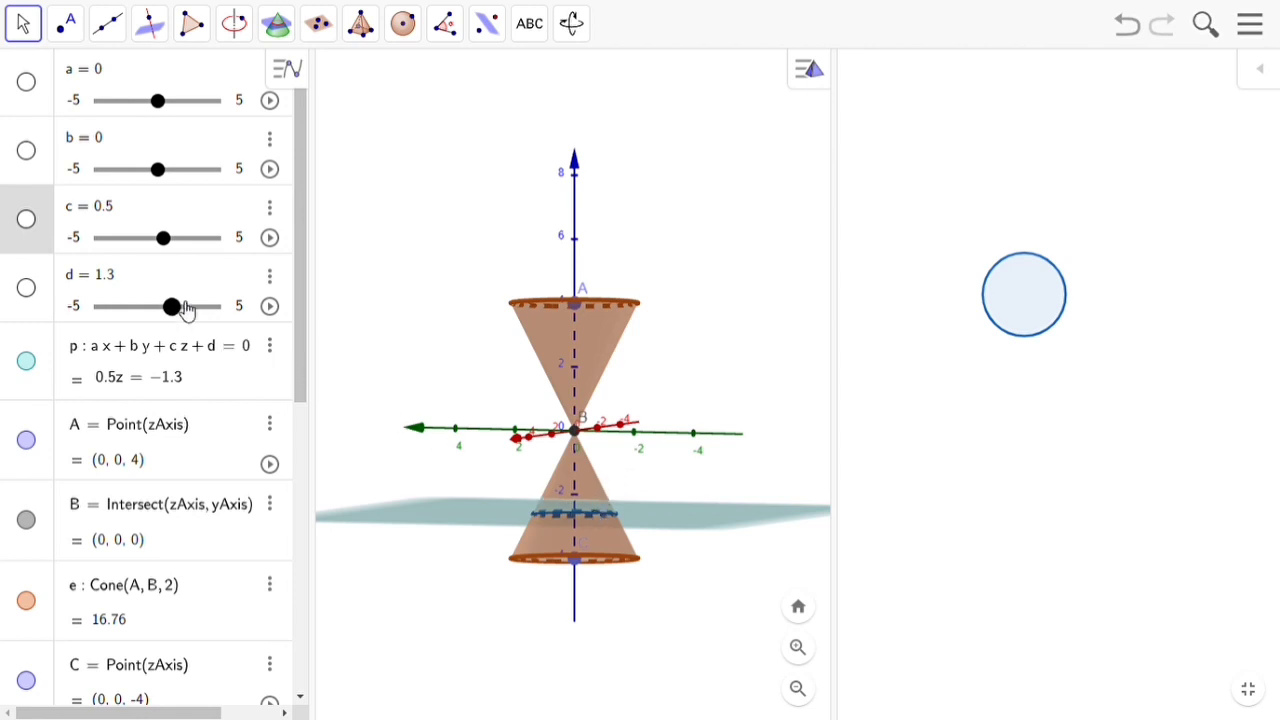
mouse_move(177, 316)
left_mouse_down()
mouse_move(168, 322)
mouse_move(183, 316)
left_mouse_up()
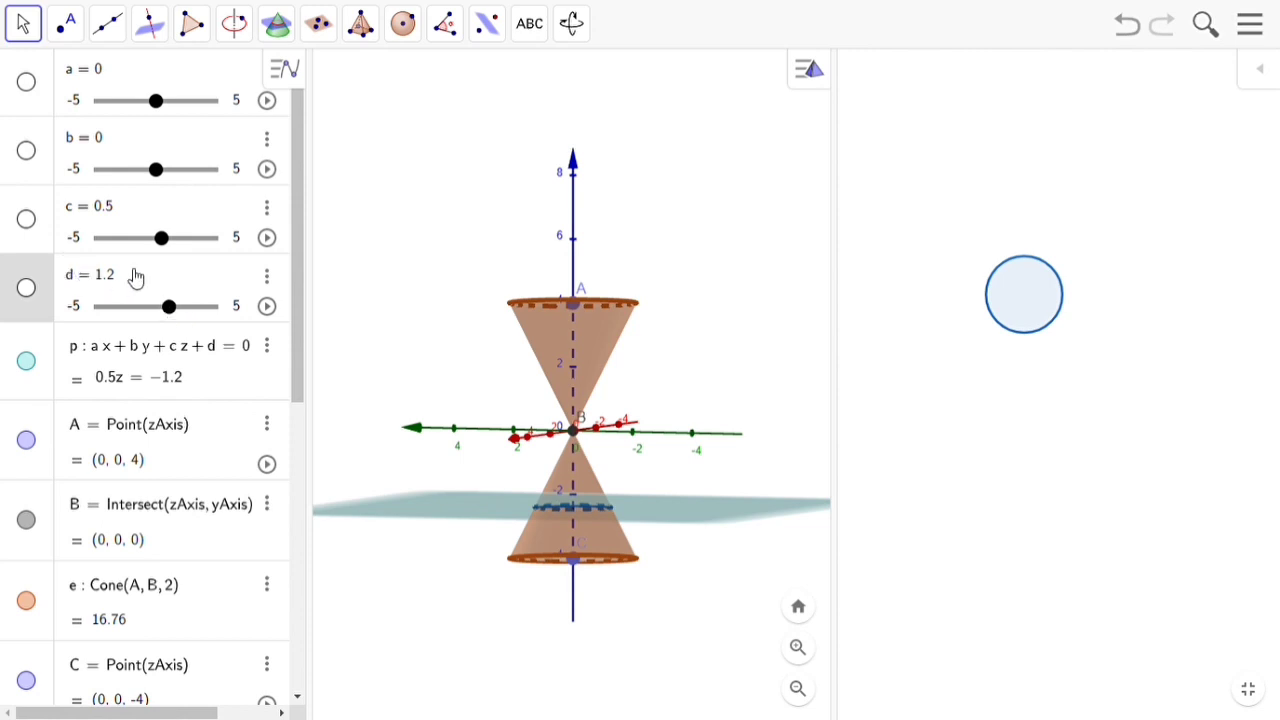
Tilt the plane into an elliptical cut of the lower cone with b at 1.6, c at 1.2 and d at 1.4.
left_click_drag(169, 249, 170, 253)
left_click_drag(163, 183, 181, 180)
left_click_drag(180, 251, 177, 251)
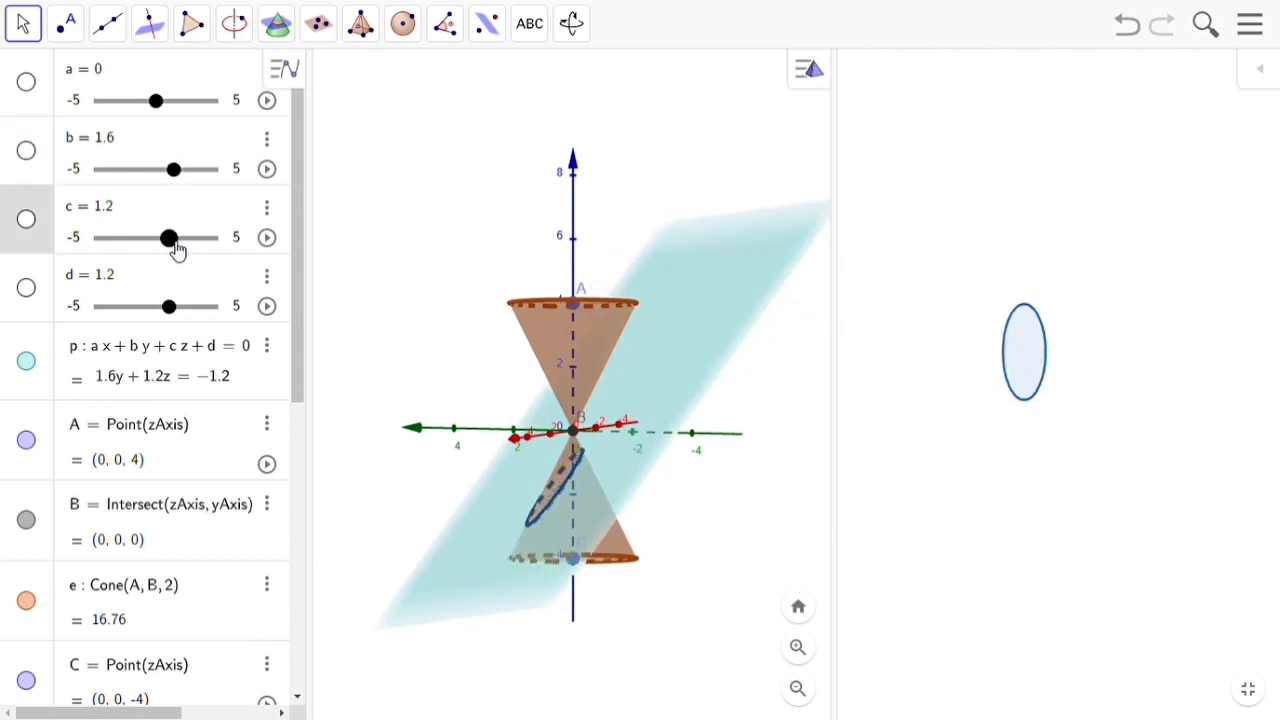
left_click_drag(180, 314, 178, 315)
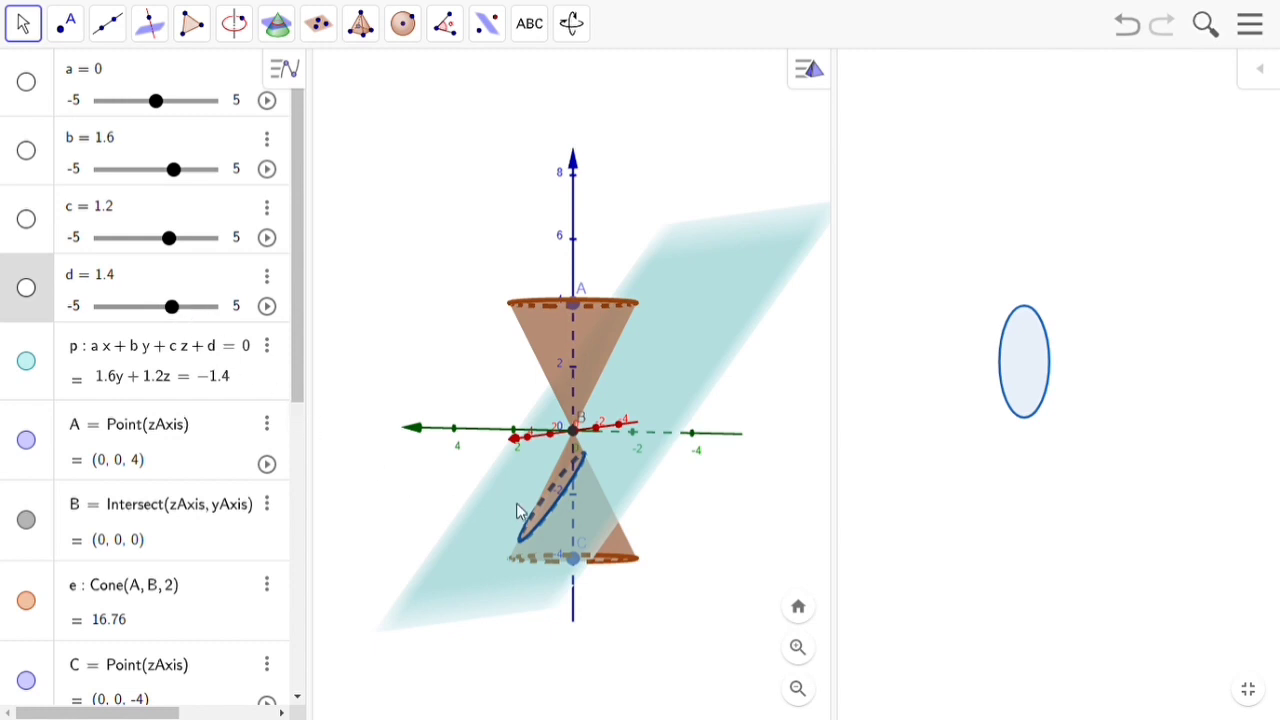
Vary the size of the elliptical section by moving coefficient d up to 1.6 and back down to 1.3.
left_click_drag(421, 510, 533, 535)
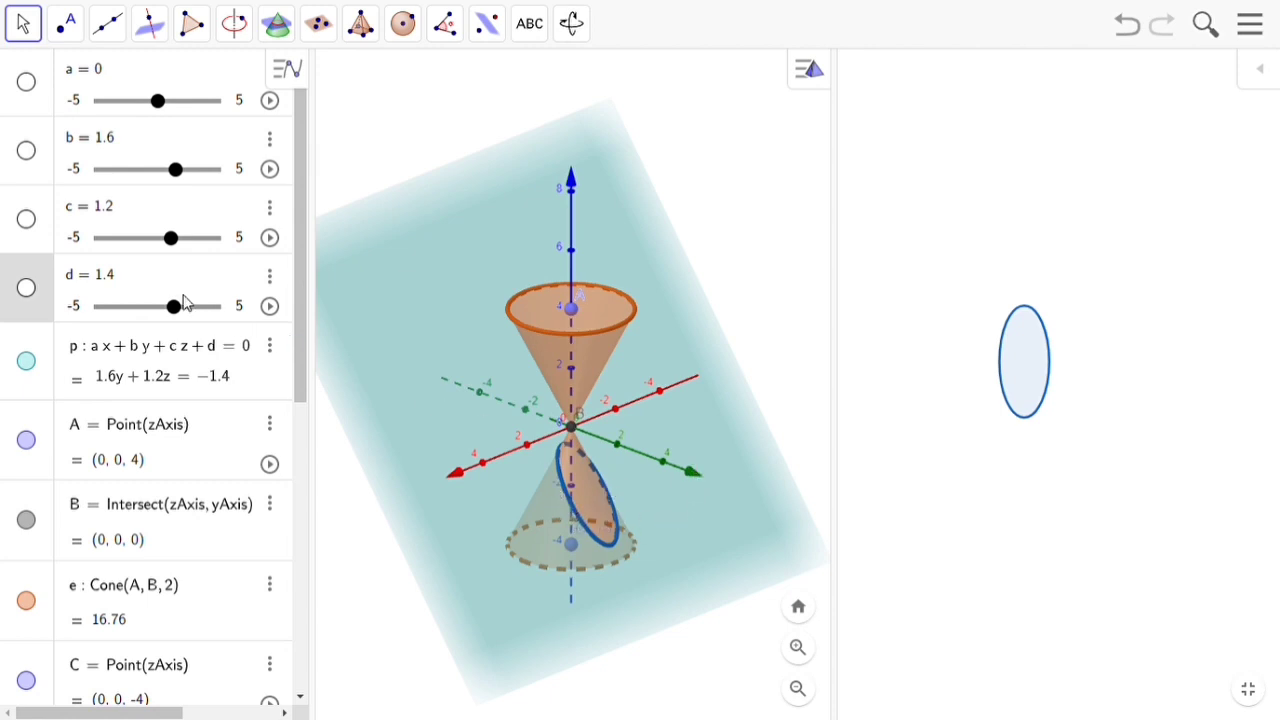
left_click_drag(180, 320, 181, 316)
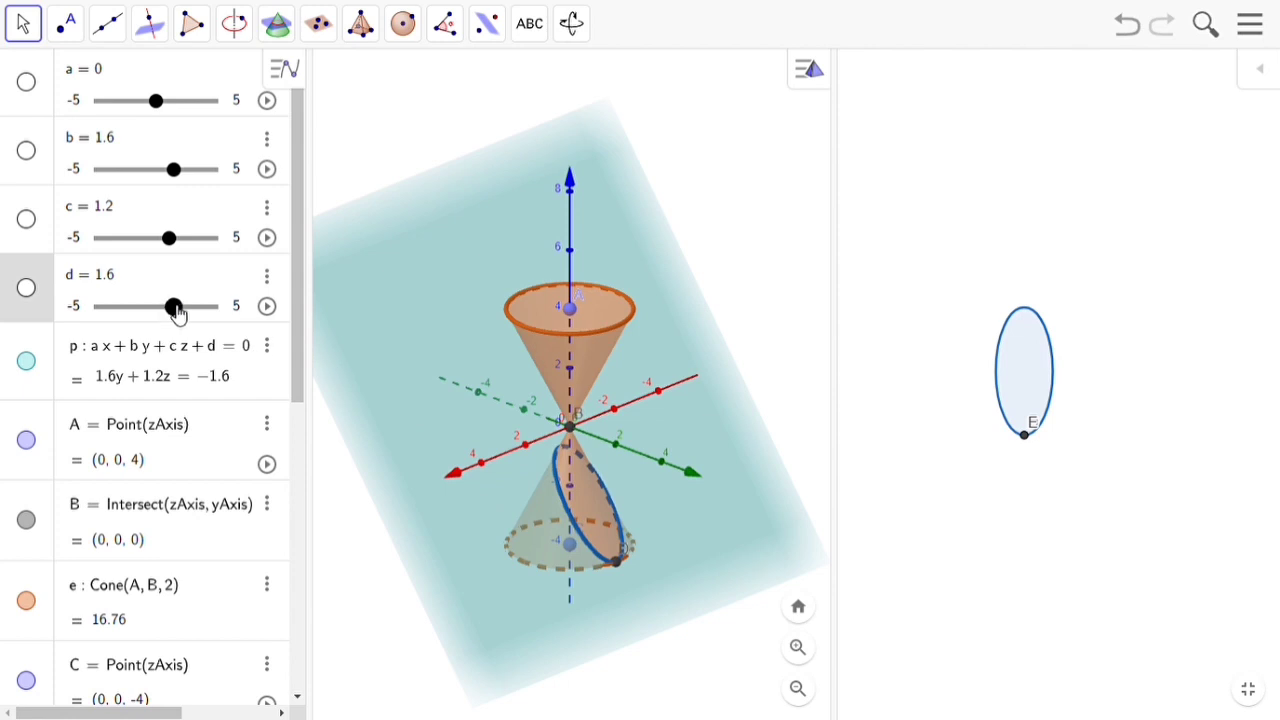
left_click_drag(180, 314, 176, 314)
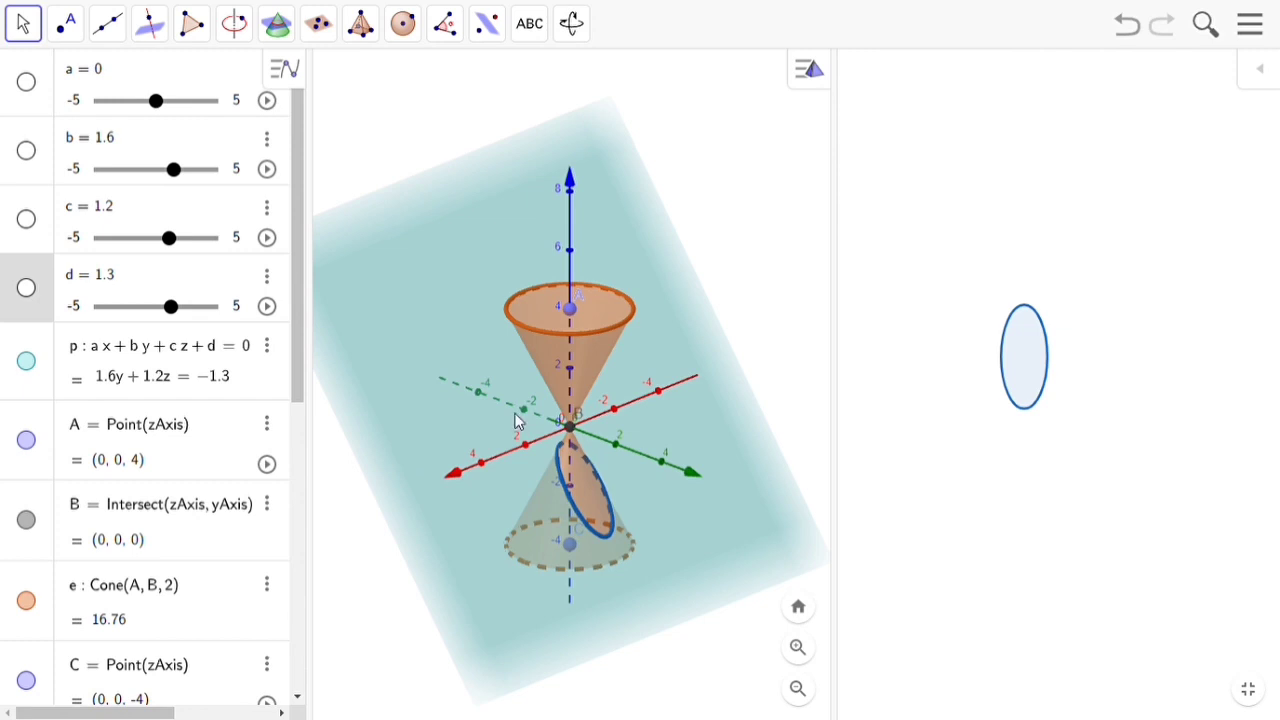
Steepen the plane to cut an open curve through the lower cone's base, with a 0.8, b 2.6, c 1.4 and d 1.9.
left_click_drag(175, 317, 186, 316)
mouse_move(178, 247)
left_mouse_down()
mouse_move(165, 246)
mouse_move(182, 250)
left_mouse_up()
left_click_drag(176, 170, 191, 174)
mouse_move(164, 108)
left_mouse_down()
mouse_move(183, 120)
mouse_move(172, 125)
left_mouse_up()
left_click_drag(183, 306, 183, 312)
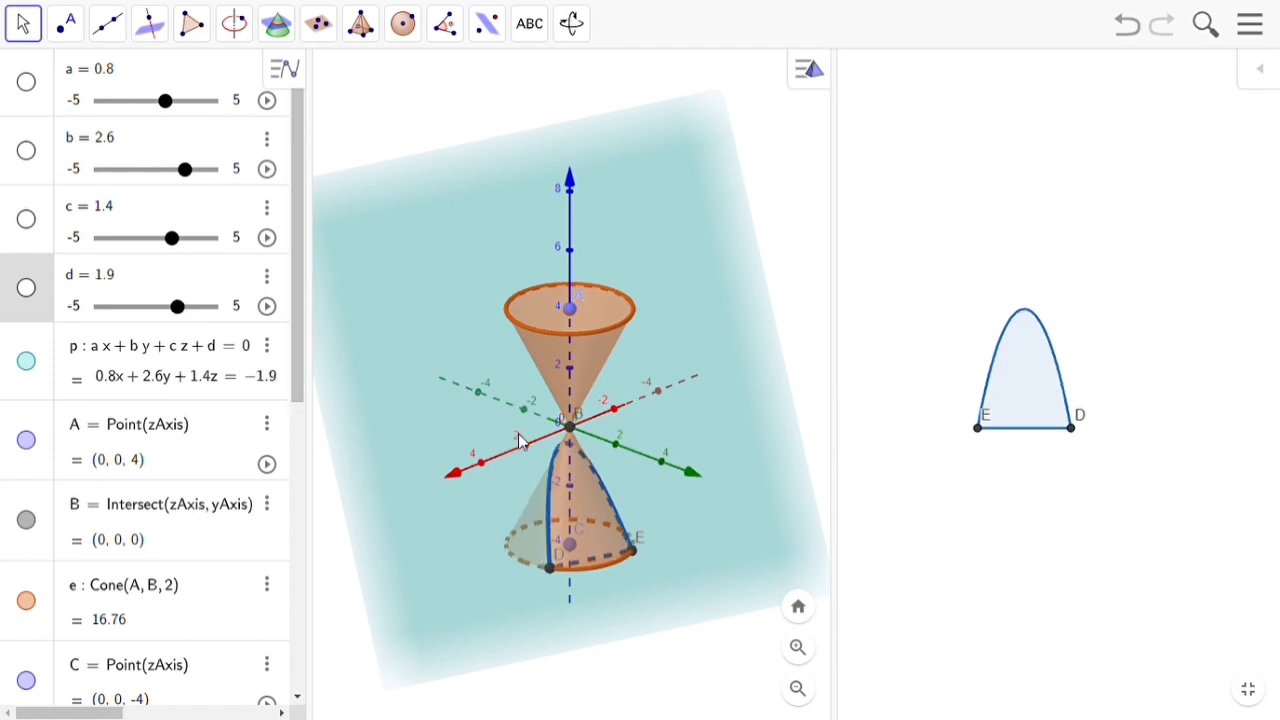
mouse_move(474, 543)
left_mouse_down()
mouse_move(465, 522)
mouse_move(449, 524)
mouse_move(459, 570)
mouse_move(478, 567)
mouse_move(482, 538)
left_mouse_up()
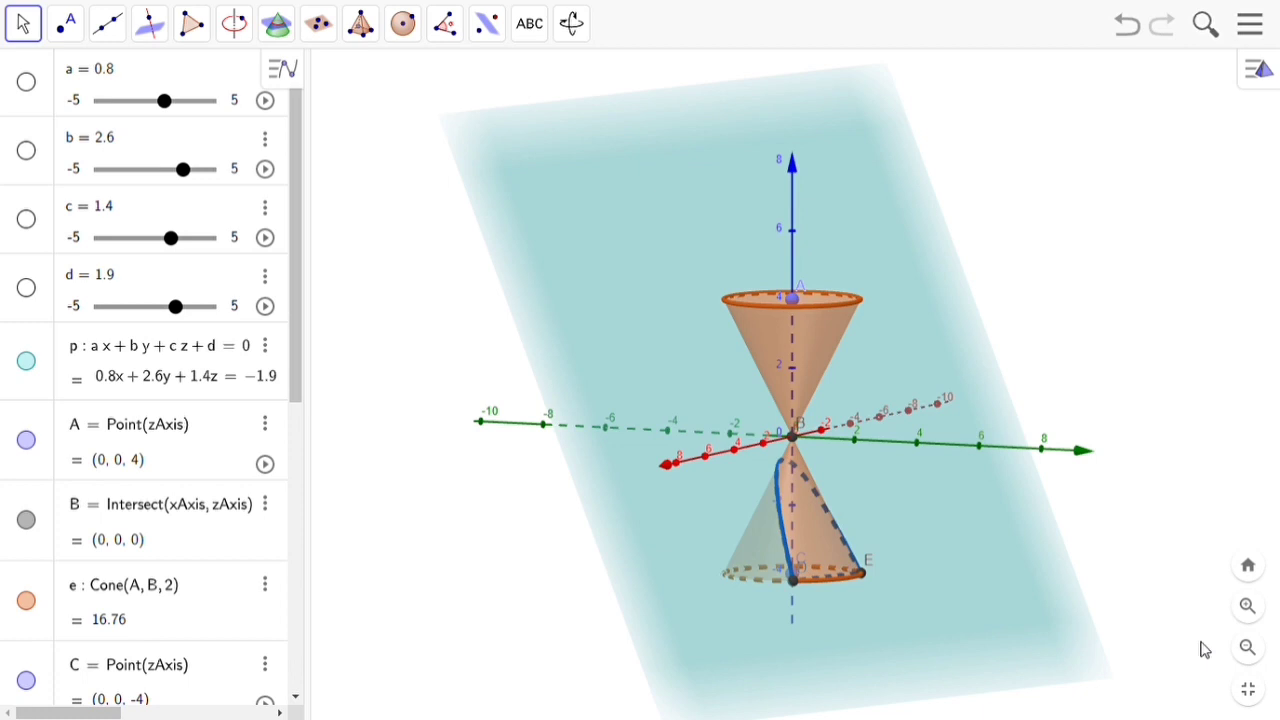
Set coefficient c to -0.1 and d to 1.4 so that the plane cuts both cones in a hyperbola.
left_click_drag(178, 308, 190, 308)
left_click_drag(173, 240, 160, 243)
mouse_move(186, 312)
left_mouse_down()
mouse_move(198, 311)
mouse_move(175, 311)
left_mouse_up()
left_click_drag(375, 427, 512, 427)
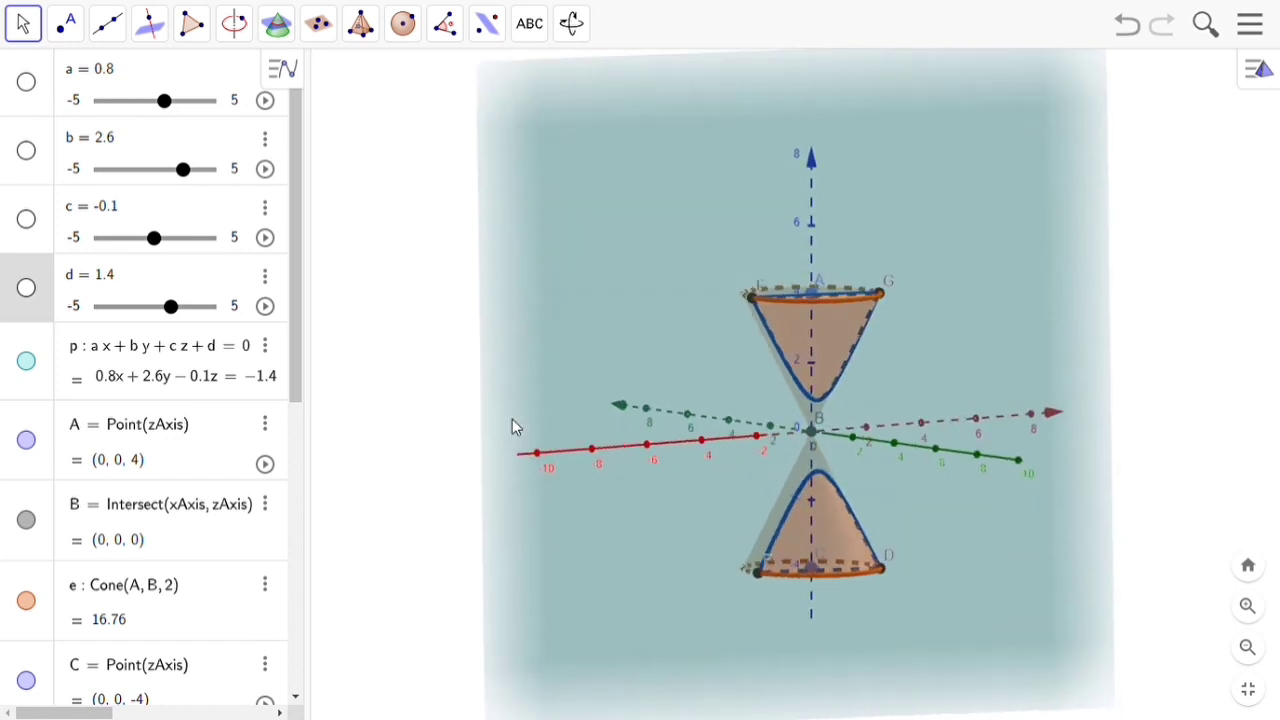